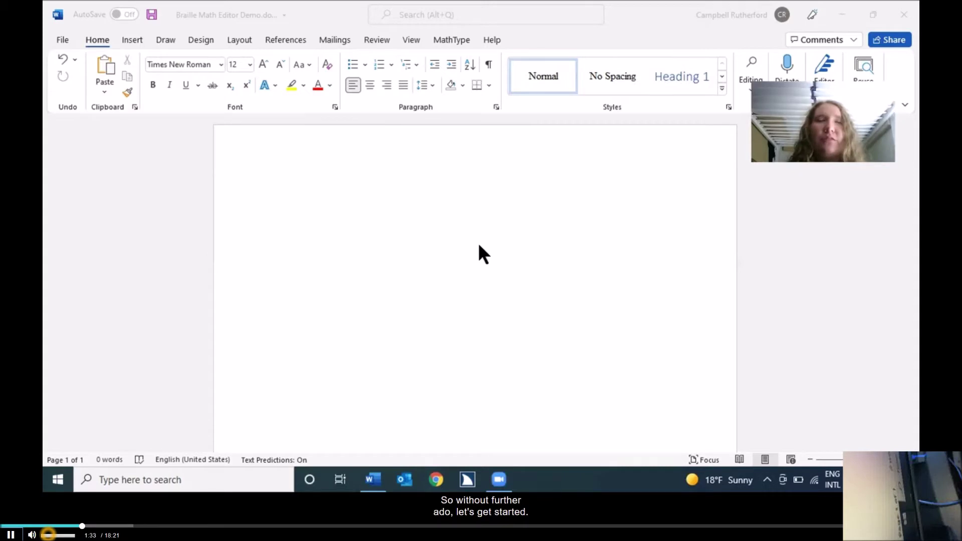
# Add item 1 to the Word document with the equation 3 + 4 = 7, entered in braille through the Braille Math Editor.
pyautogui.hotkey('alt', 'Tab')
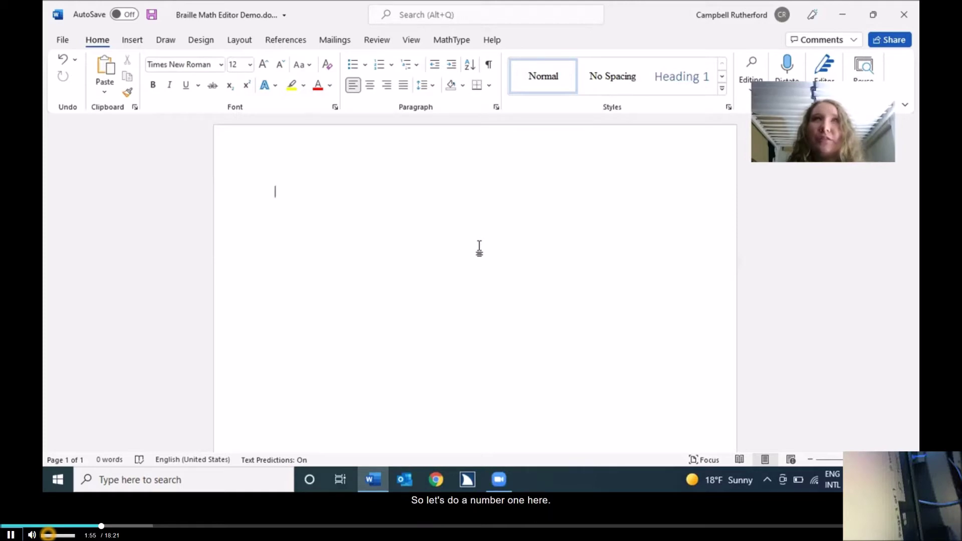
pyautogui.write('1.')
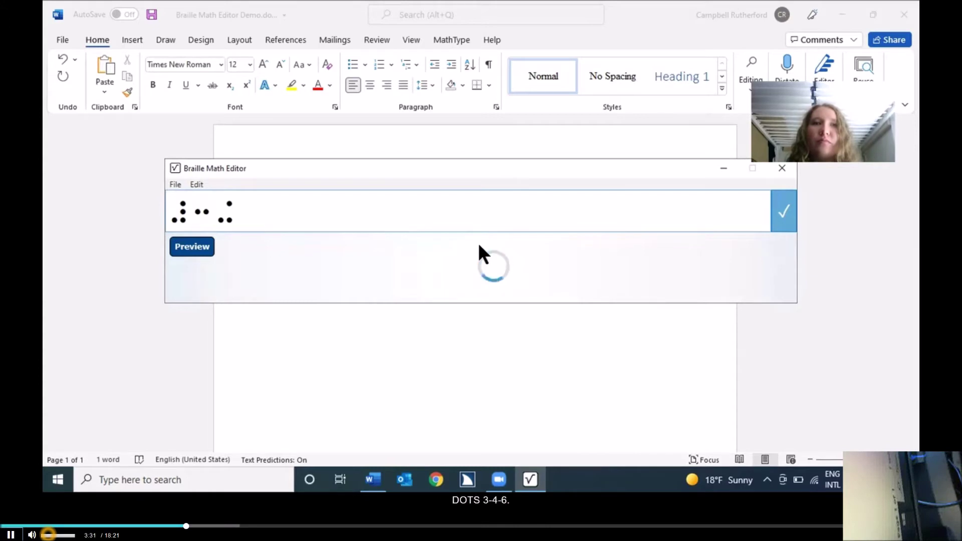
pyautogui.press('space')
pyautogui.hotkey('j', 'l')
pyautogui.hotkey('f', 's')
pyautogui.hotkey('s', 'j', 'k', 'l')
pyautogui.hotkey('s', 'k', 'l')
pyautogui.press('BackSpace')
pyautogui.hotkey('d', 's', 'k', 'l')
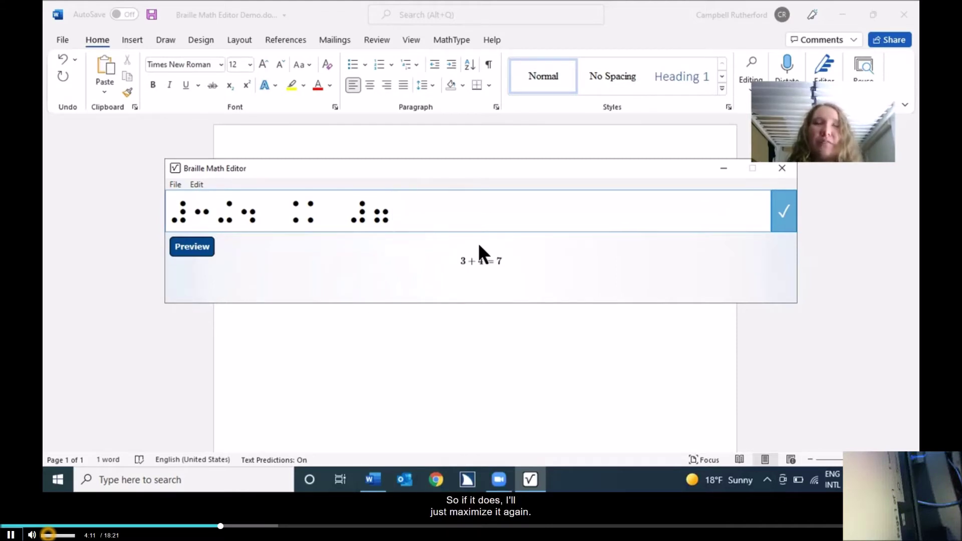
pyautogui.press('Return')
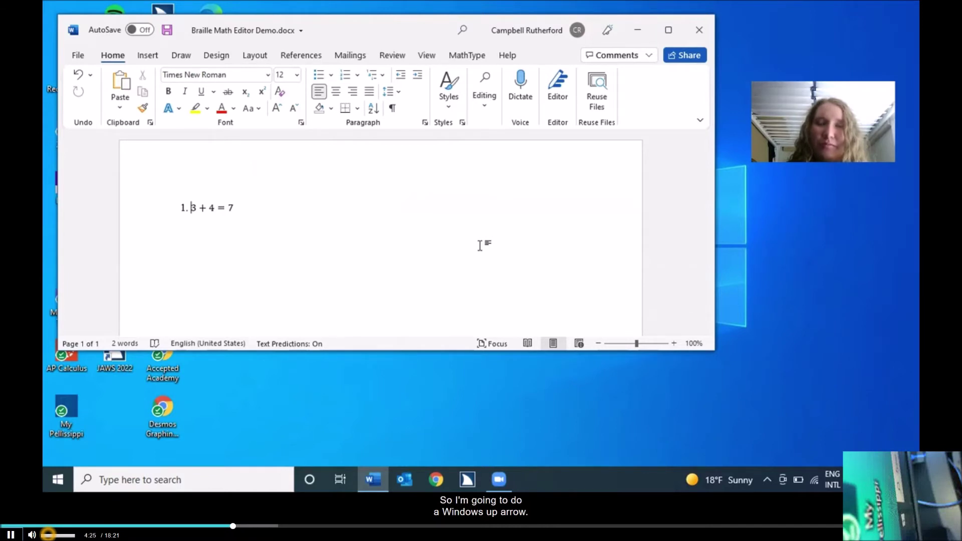
pyautogui.press('super+Up')
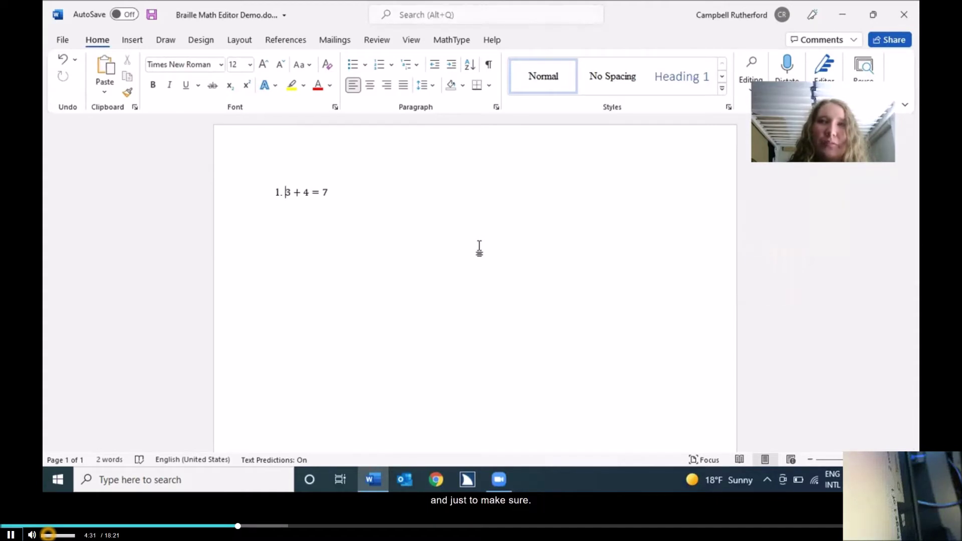
# Add item 2 on a new line with the mixed-number equation 1 3/4 = 7/4, entered in the Braille Math Editor.
pyautogui.hotkey('ctrl', 'End')
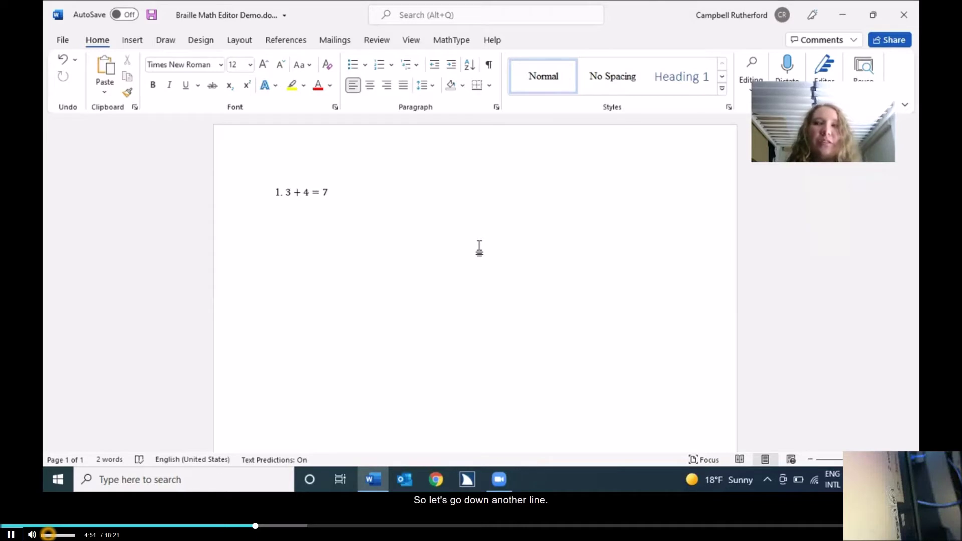
pyautogui.press('Return')
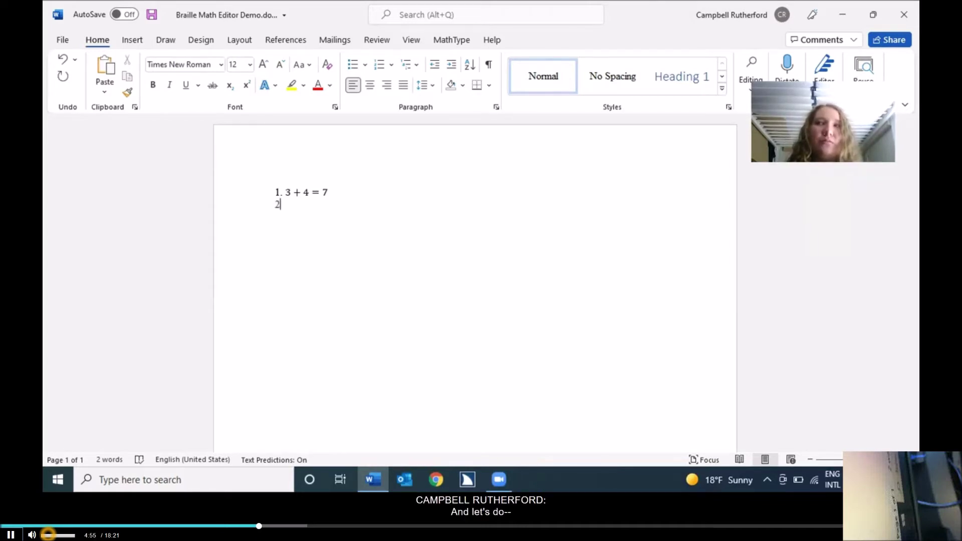
pyautogui.write('2.')
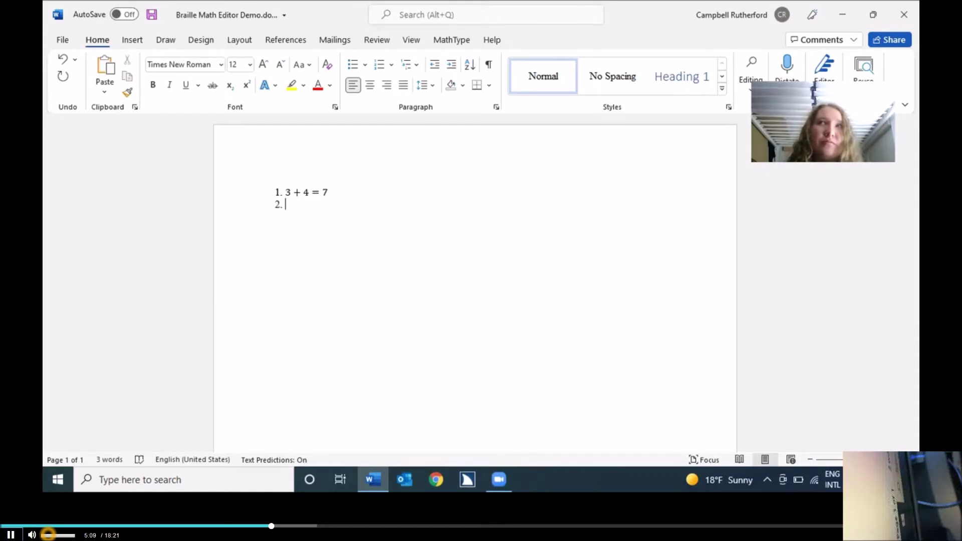
pyautogui.hotkey('ctrl', 'alt', 'b')
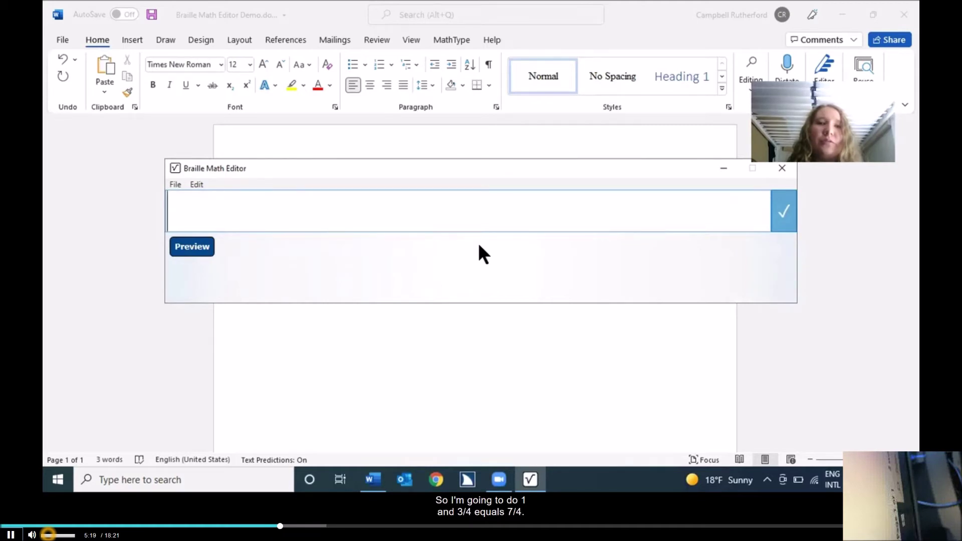
pyautogui.write('#1_?')
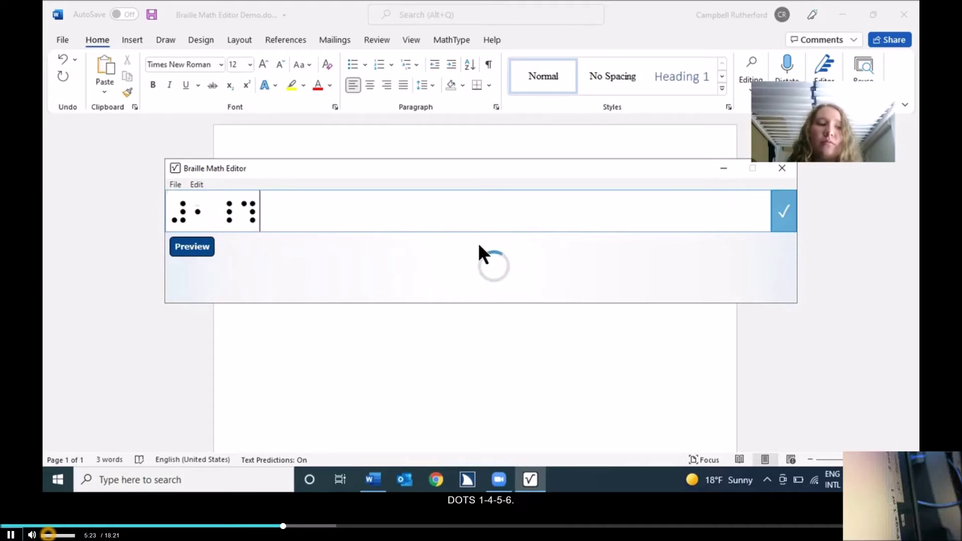
pyautogui.write('3/4')
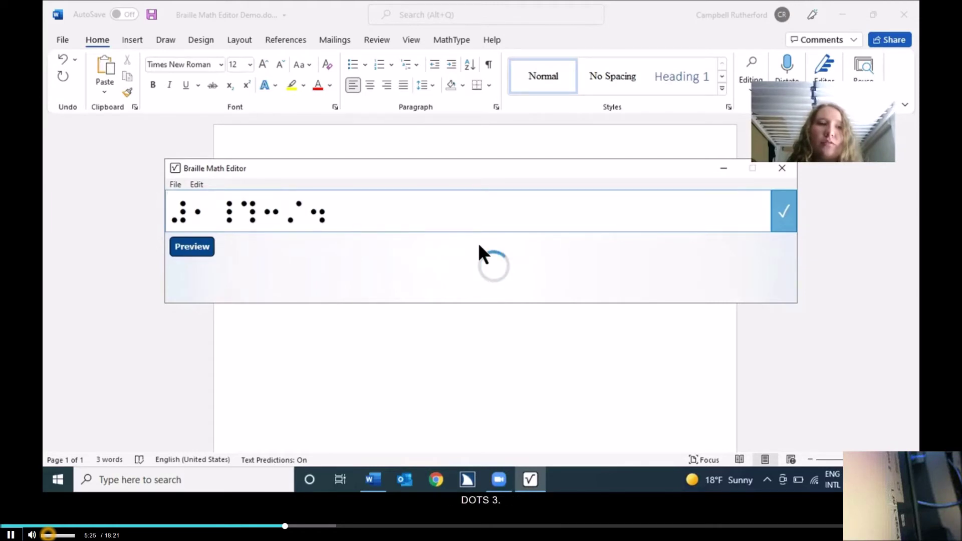
pyautogui.write('_#')
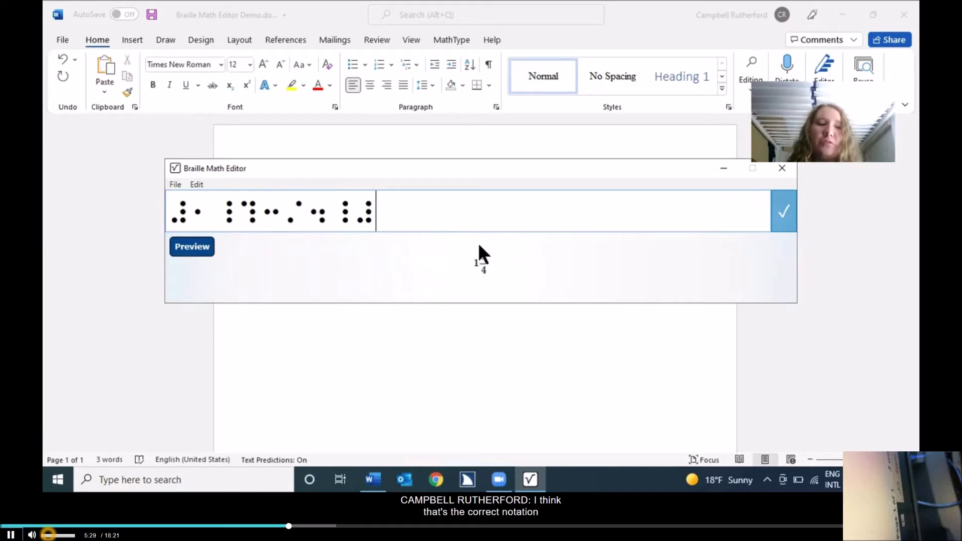
pyautogui.write(' x')
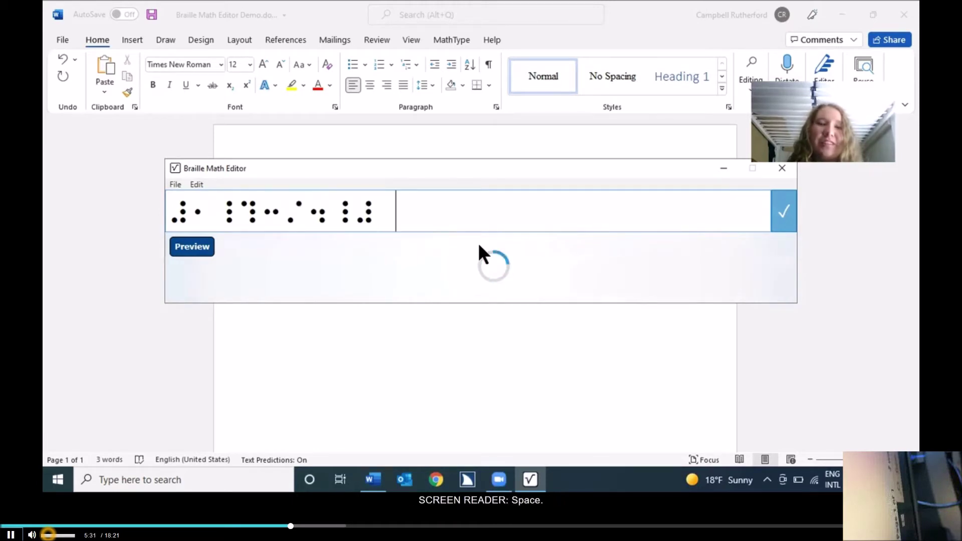
pyautogui.write(' ?7/4#')
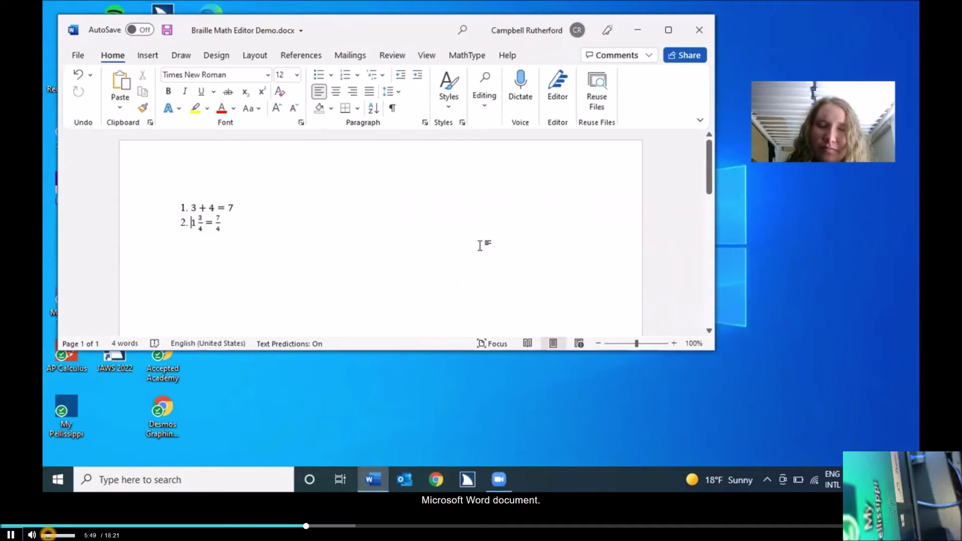
pyautogui.press('super+Up')
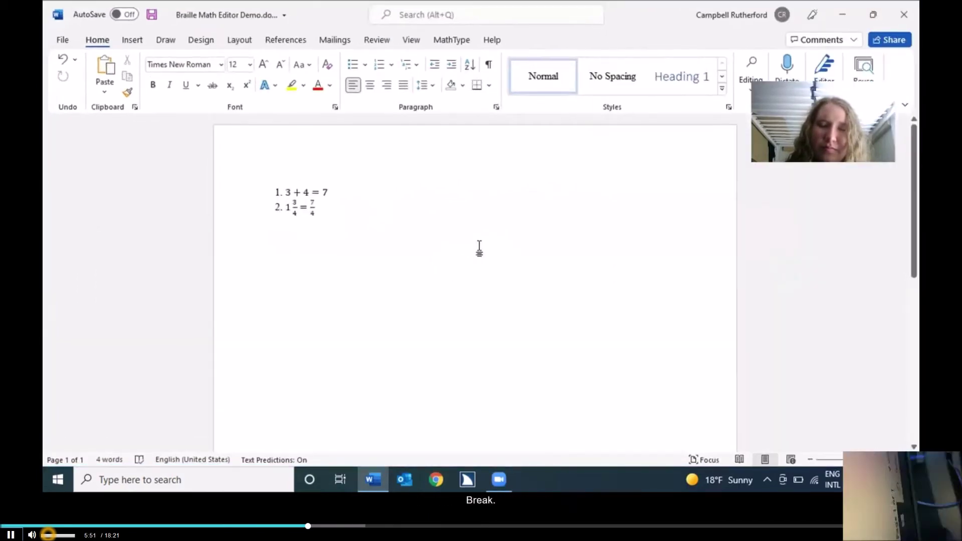
# Add item 3 on a new line with the equation y = 3y − 2, entered in the Braille Math Editor.
pyautogui.hotkey('ctrl', 'End')
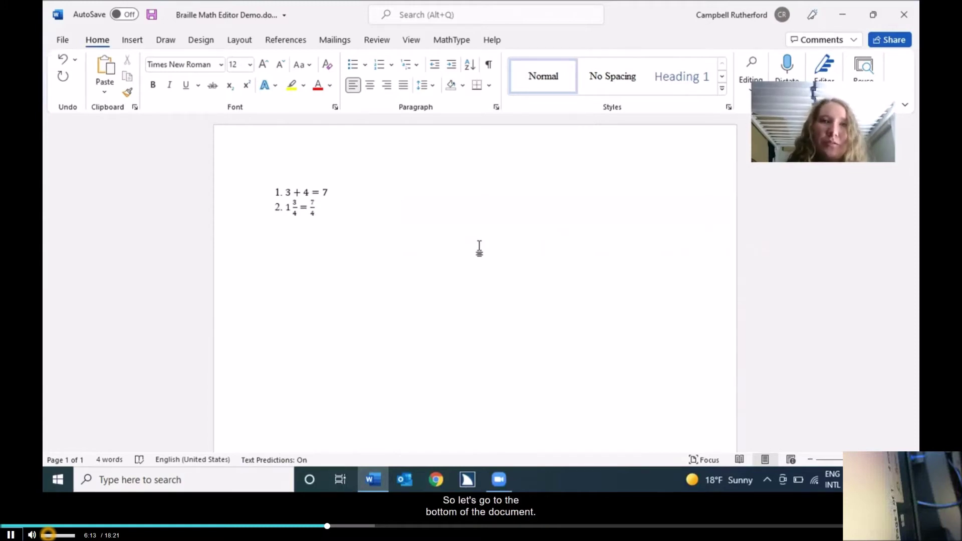
pyautogui.press('Return')
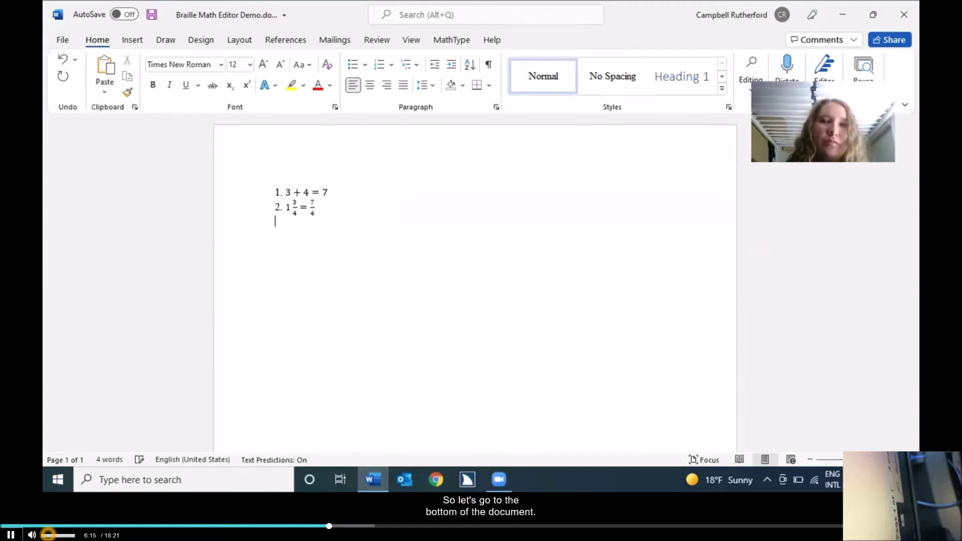
pyautogui.write('3.')
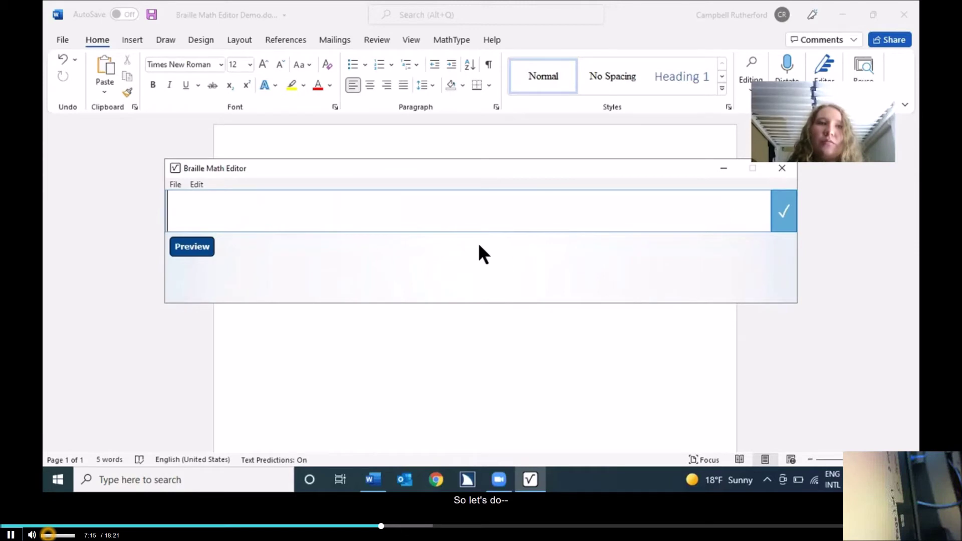
pyautogui.write('yx #3')
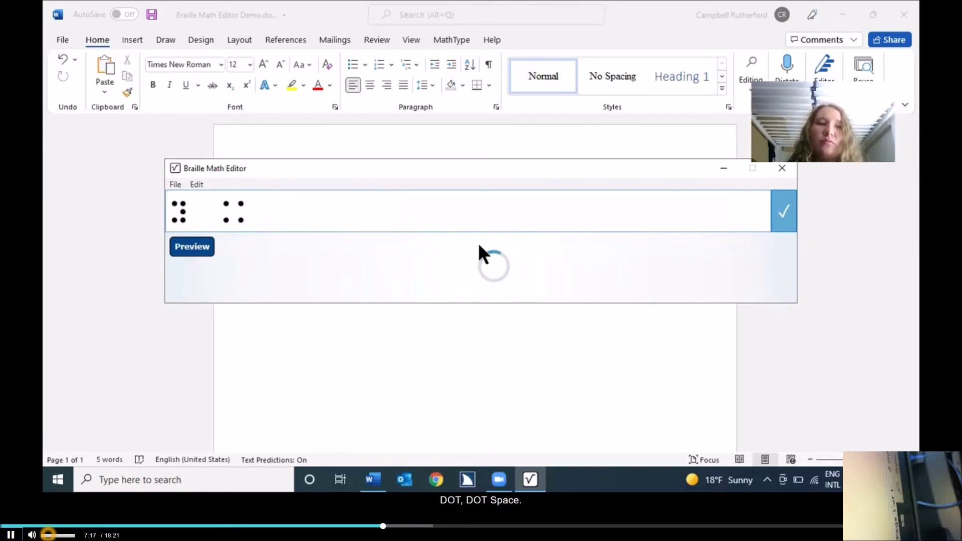
pyautogui.write('y-,')
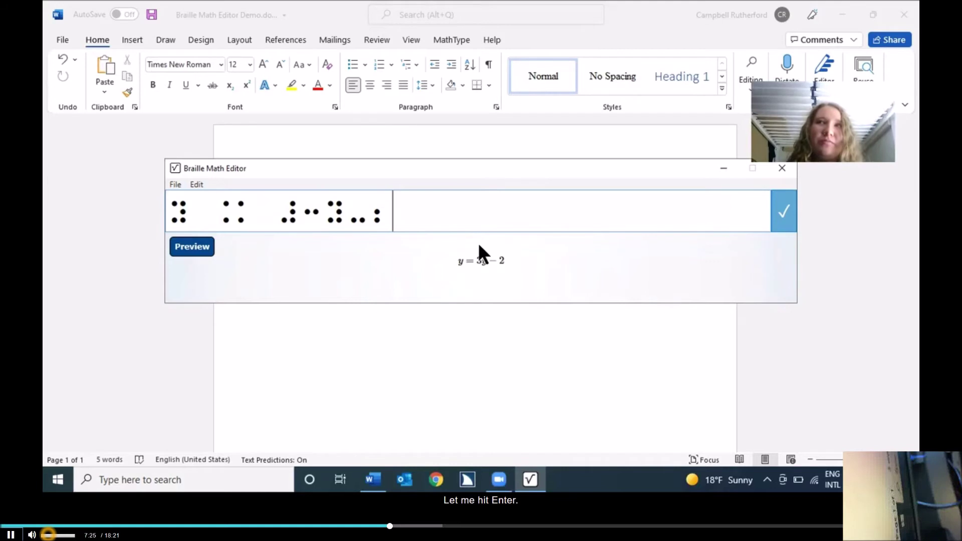
pyautogui.press('Return')
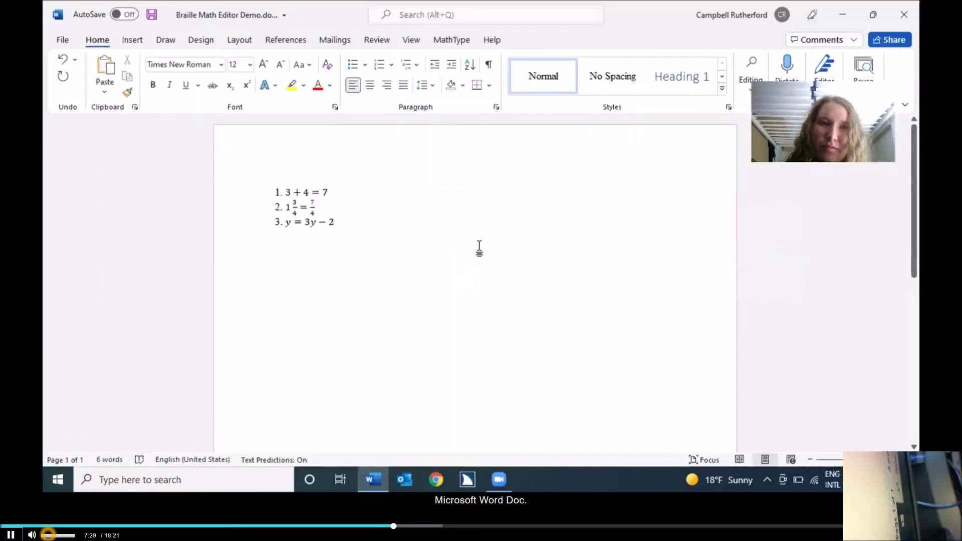
# Correct the equation in item 3 to y = 3x − 2.
pyautogui.press('Up')
pyautogui.press('Down')
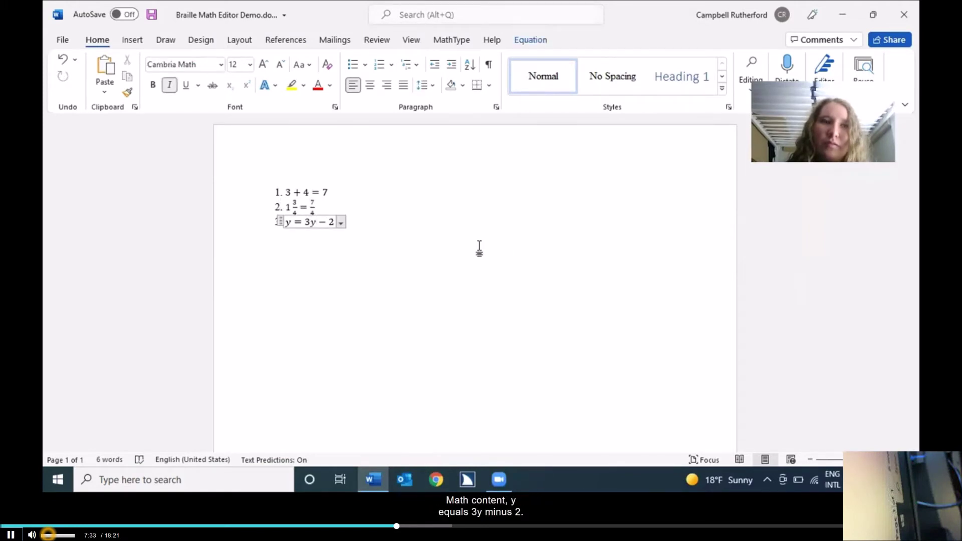
pyautogui.press('Left')
pyautogui.press('Left')
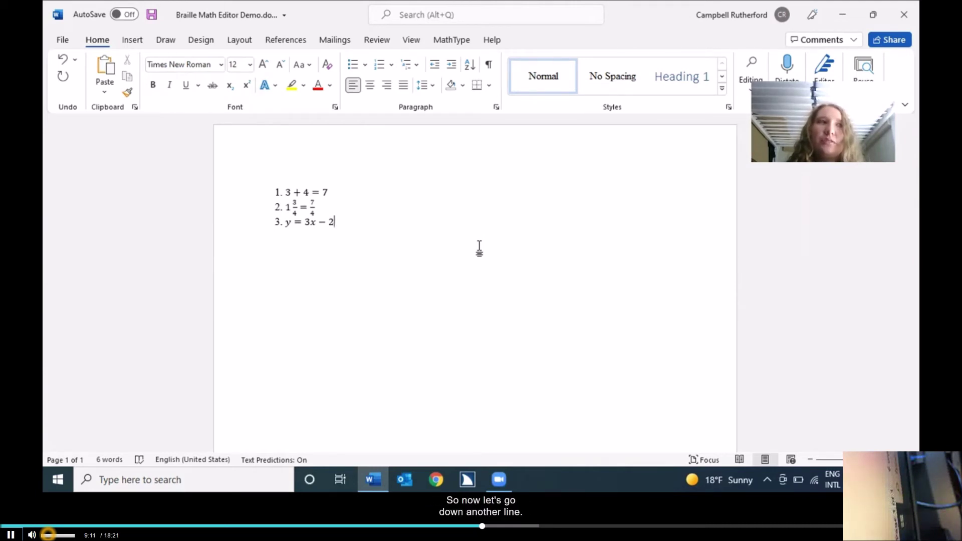
# Start item 4 on a new line and begin a braille fraction in the Braille Math Editor with −b ± and an opening square root.
pyautogui.press('Return')
pyautogui.write('4.')
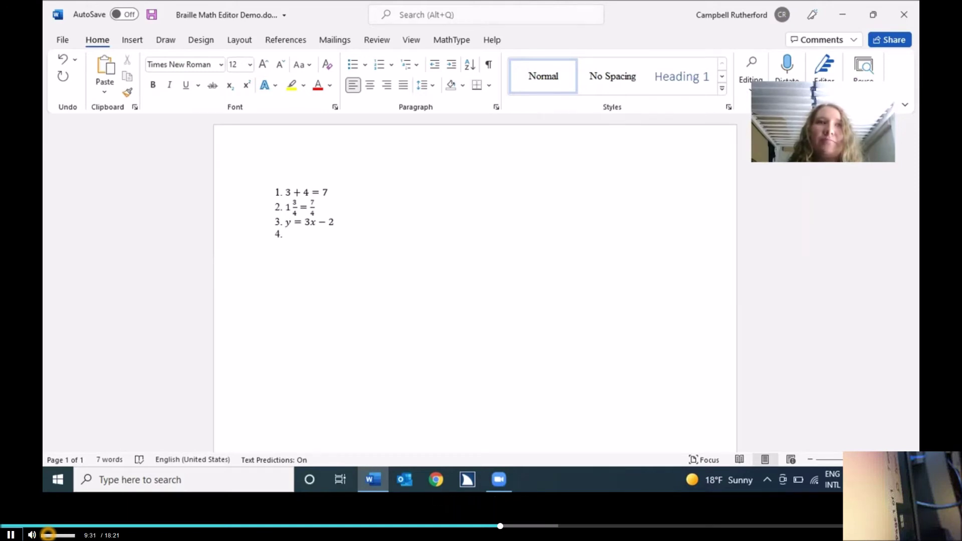
pyautogui.hotkey('alt', 'shift', 'b')
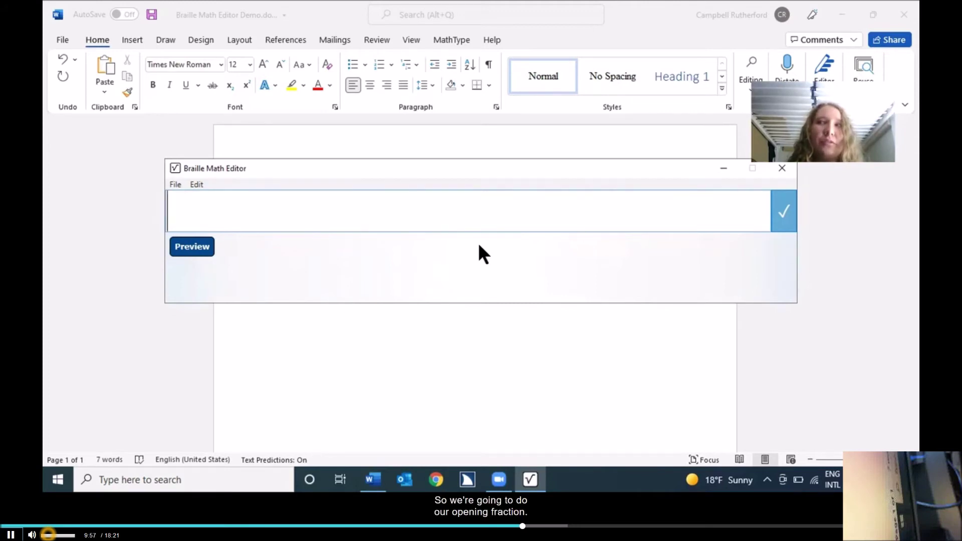
pyautogui.write('?')
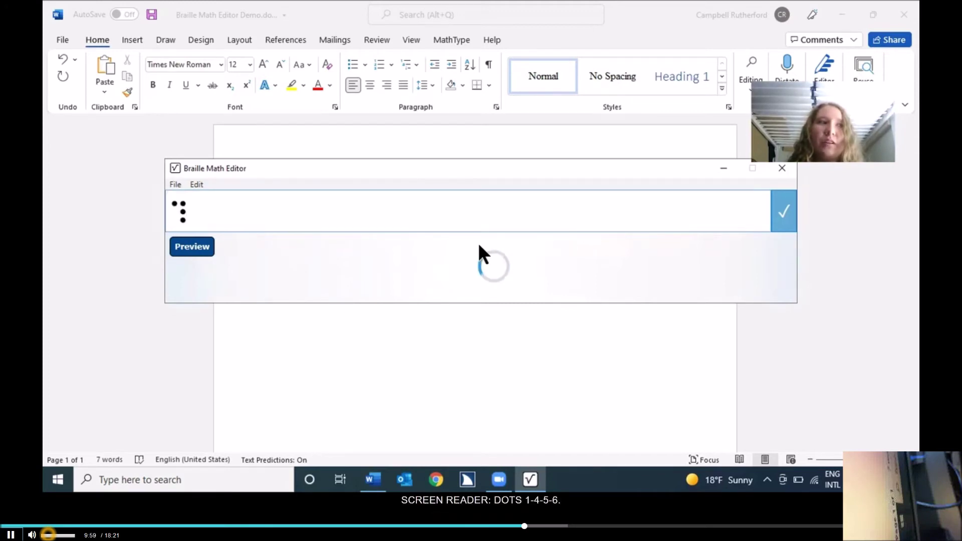
pyautogui.write('-2')
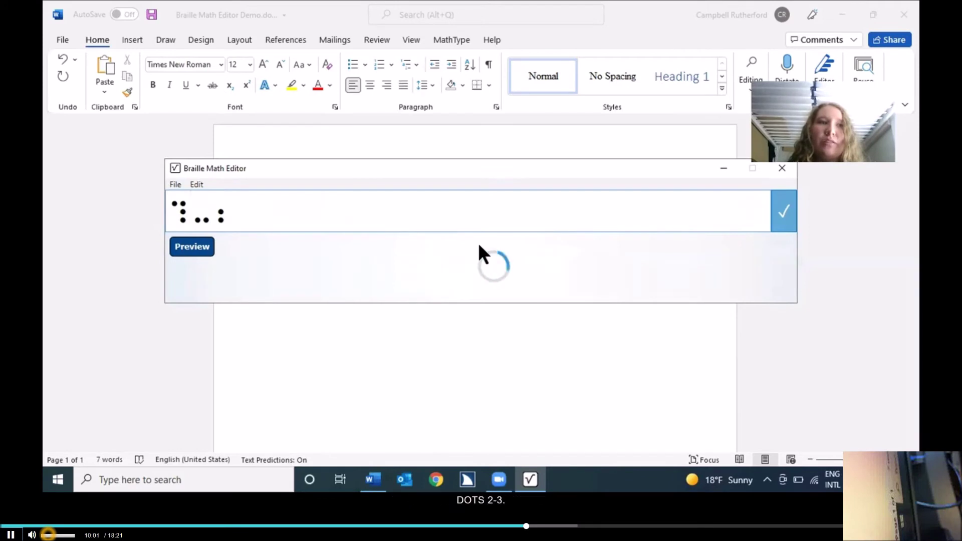
pyautogui.press('BackSpace')
pyautogui.write('b')
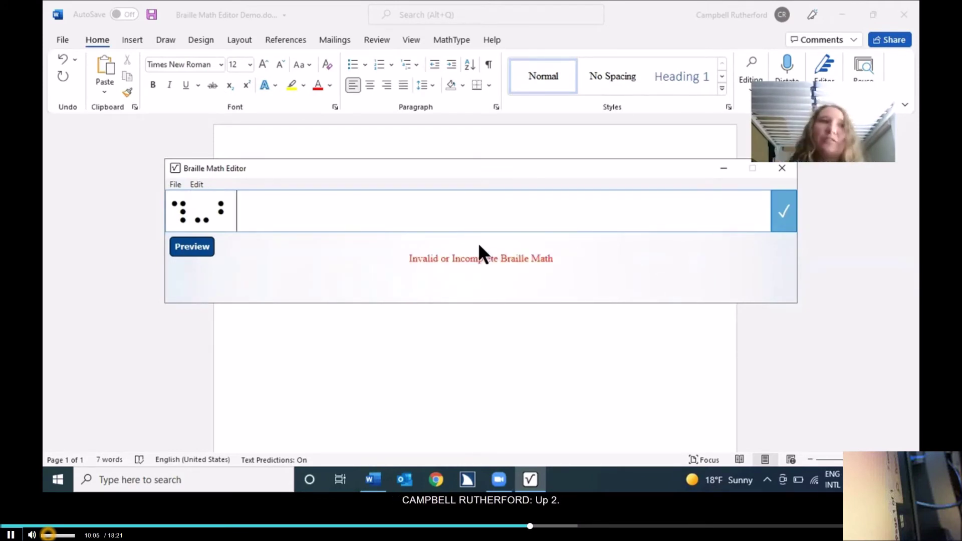
pyautogui.write('+-')
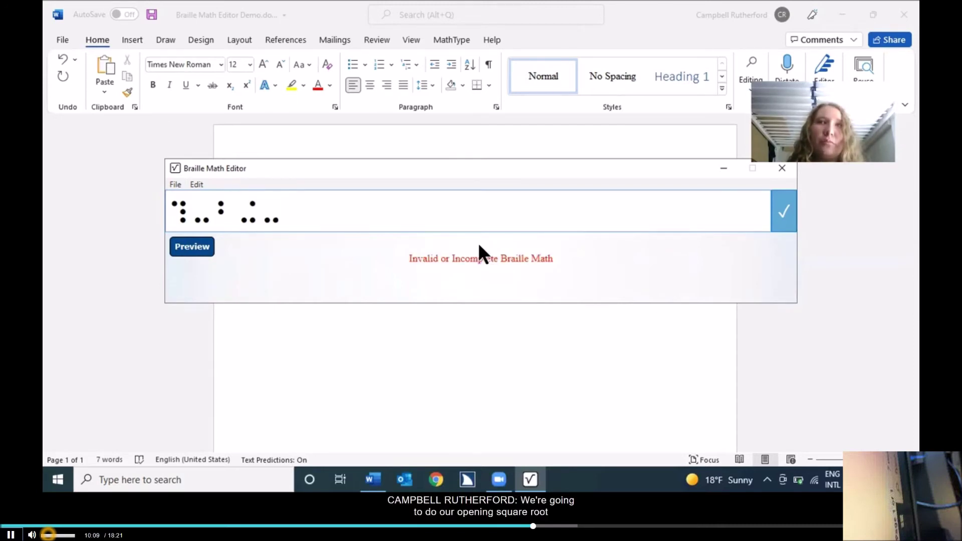
pyautogui.write('>')
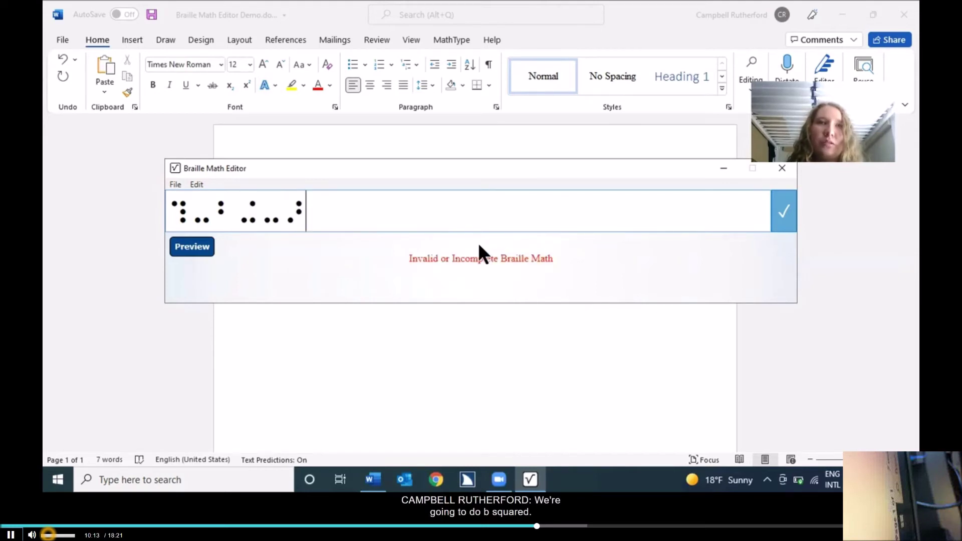
# Complete the braille formula with b² + 4ac under the square root and 2a as the fraction's denominator.
pyautogui.write('jkfddsk')
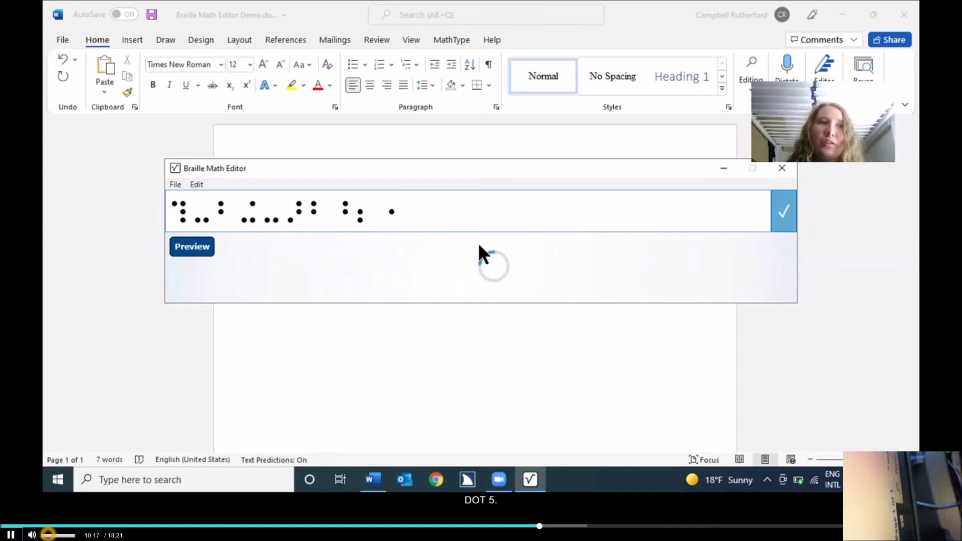
pyautogui.write('sjl')
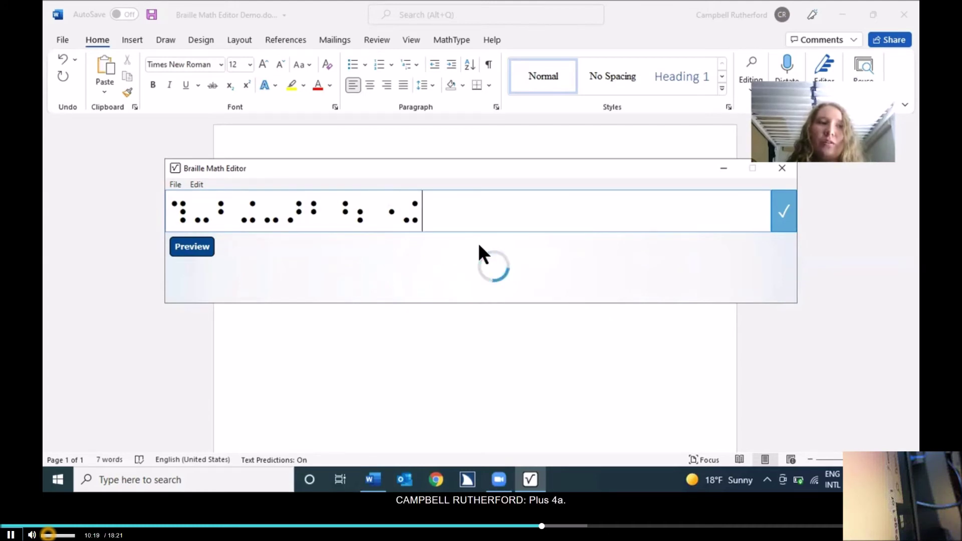
pyautogui.write('dklffj')
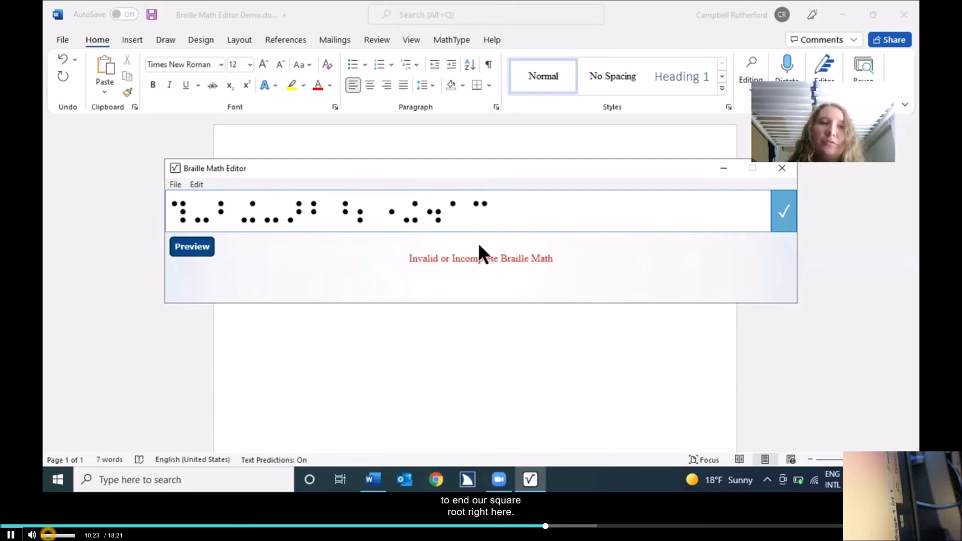
pyautogui.write(' fdjkl')
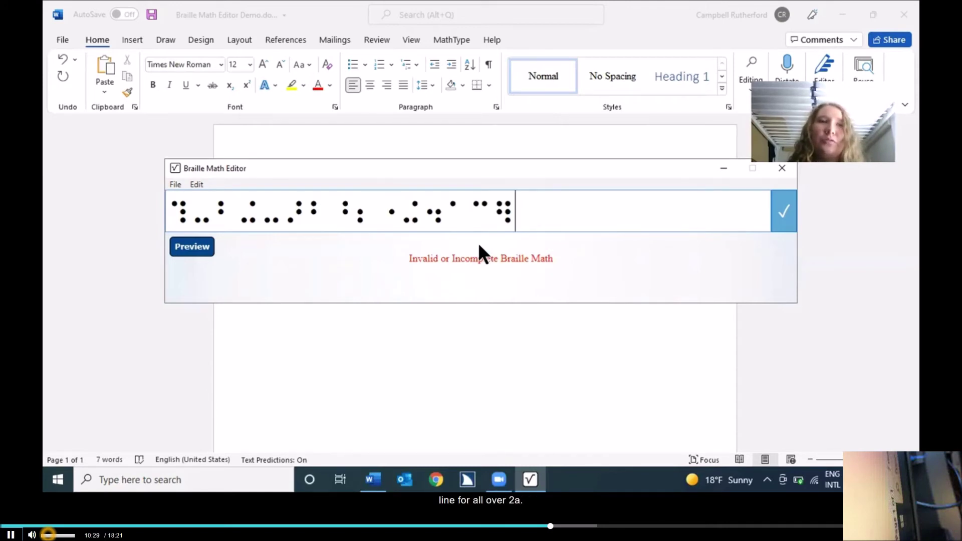
pyautogui.write('sjdsfsjkl')
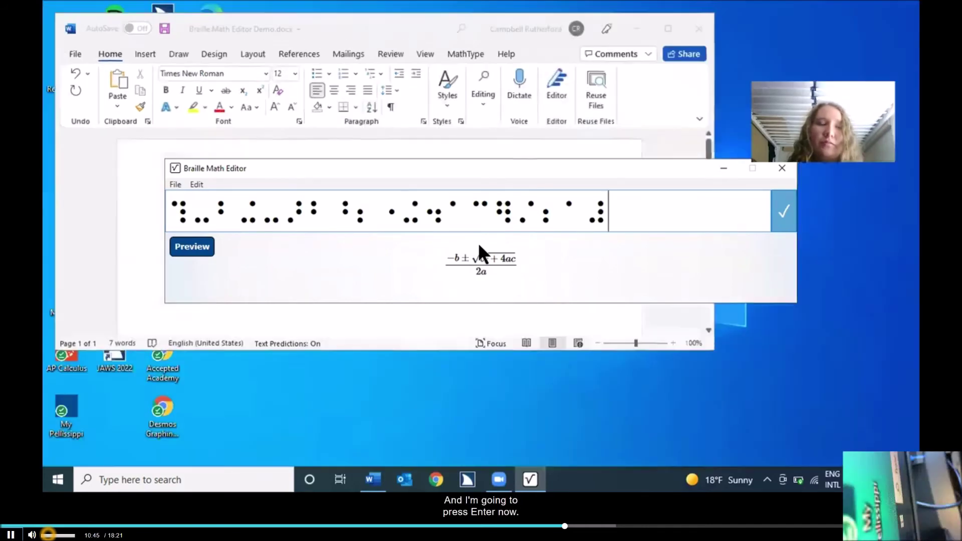
# Insert the completed braille formula into the document as item 4 and maximize the document window.
pyautogui.press('Return')
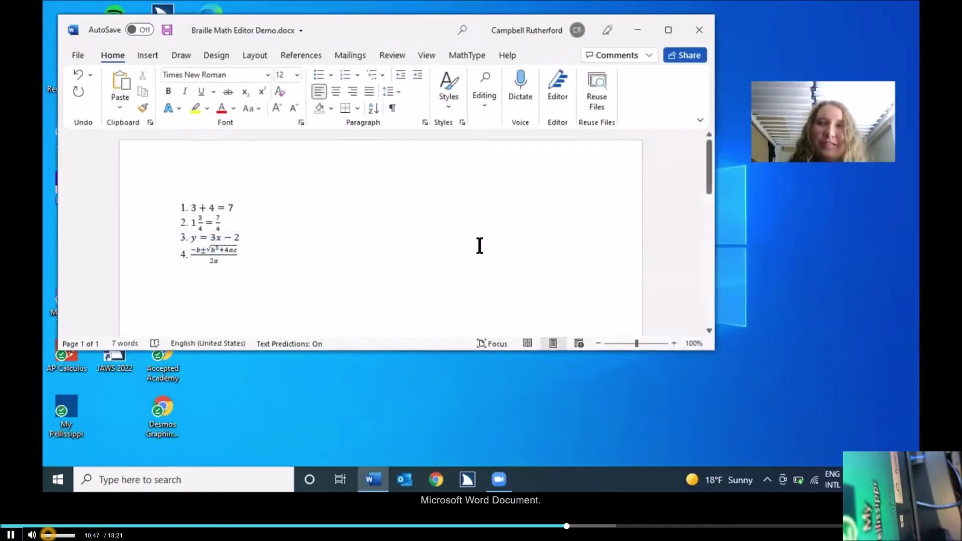
pyautogui.press('super+Up')
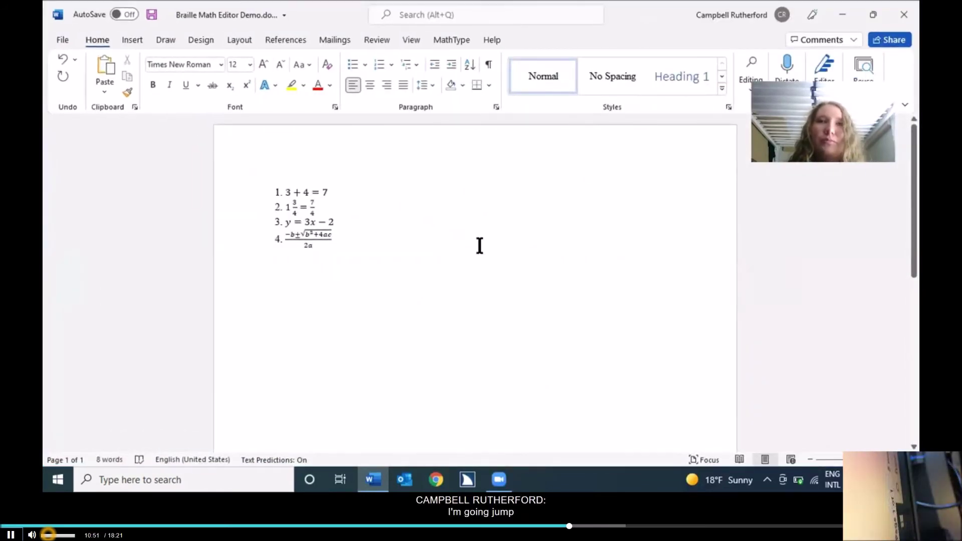
pyautogui.hotkey('ctrl', 'End')
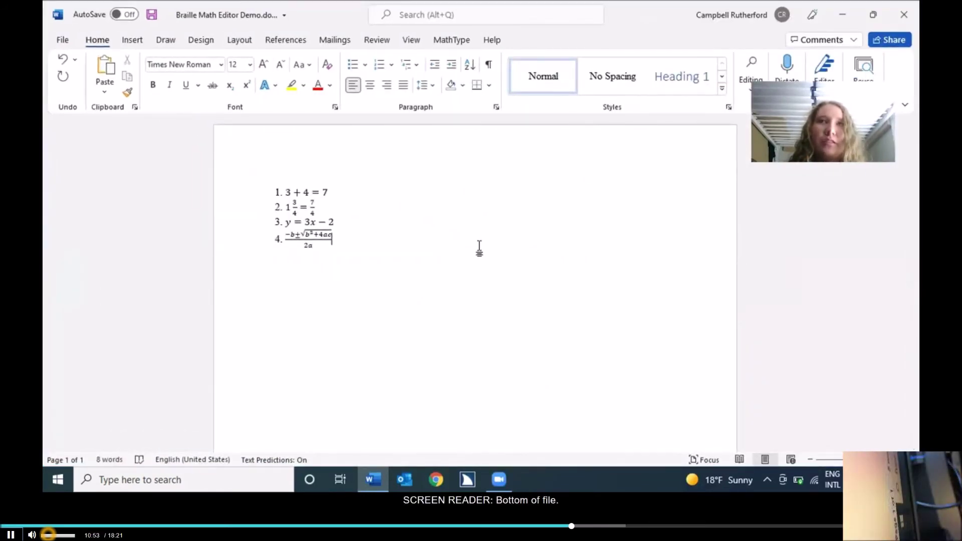
pyautogui.press('Left')
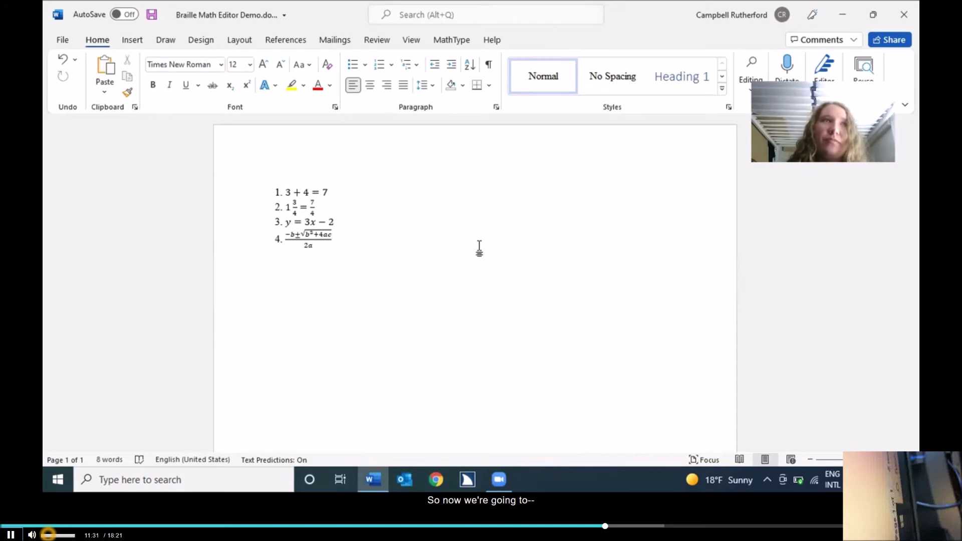
# Start item 5 on a new line below the item 4 formula and open the Braille Math Editor.
pyautogui.press('Return')
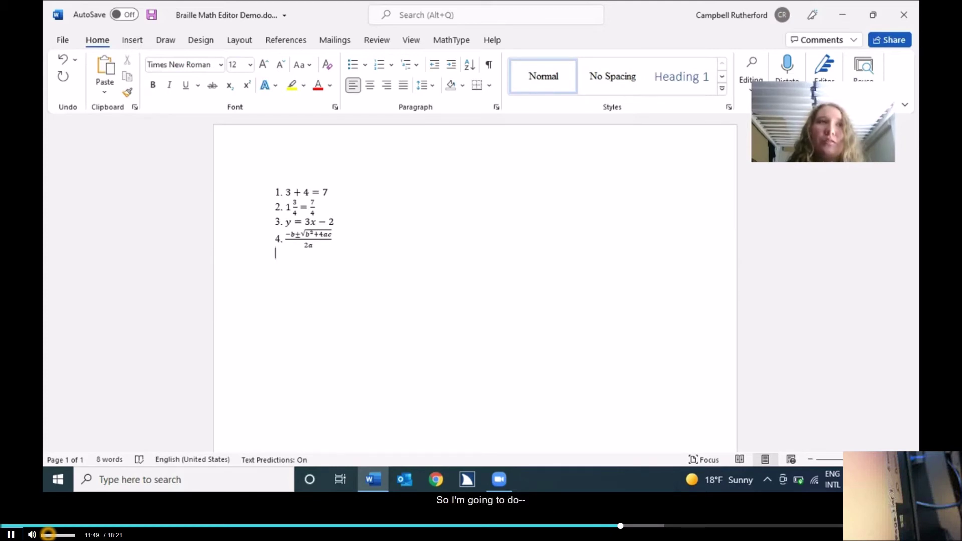
pyautogui.press('Up')
pyautogui.press('Up')
pyautogui.hotkey('ctrl', 'End')
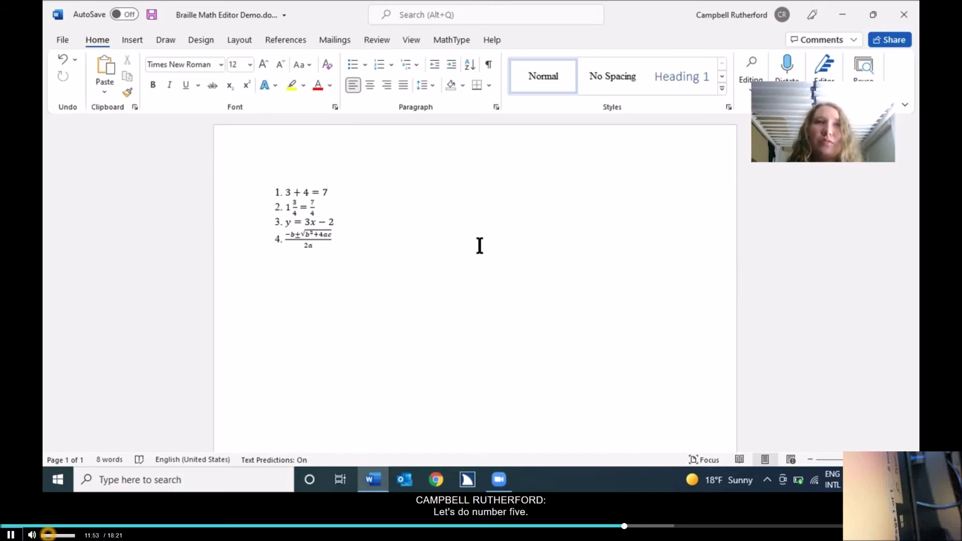
pyautogui.write('5.')
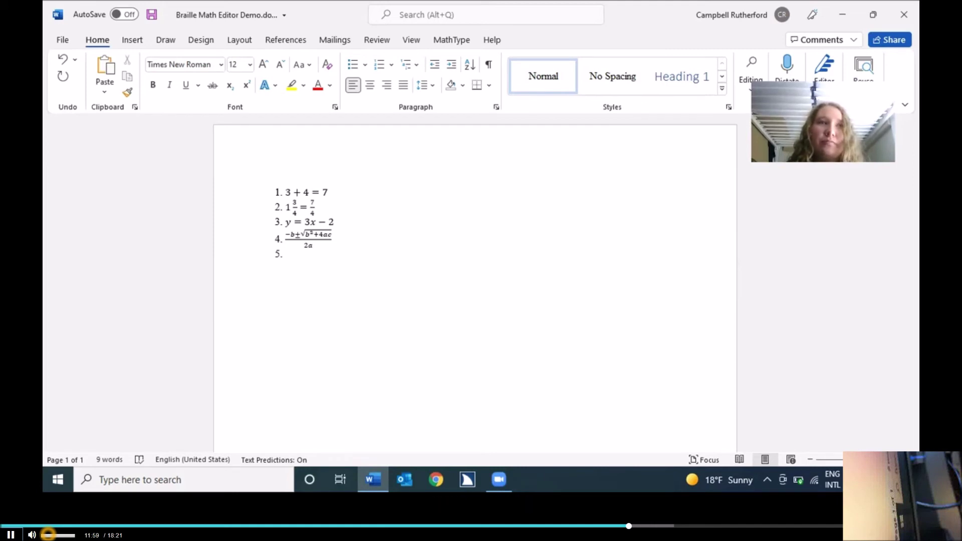
pyautogui.hotkey('alt', 'm')
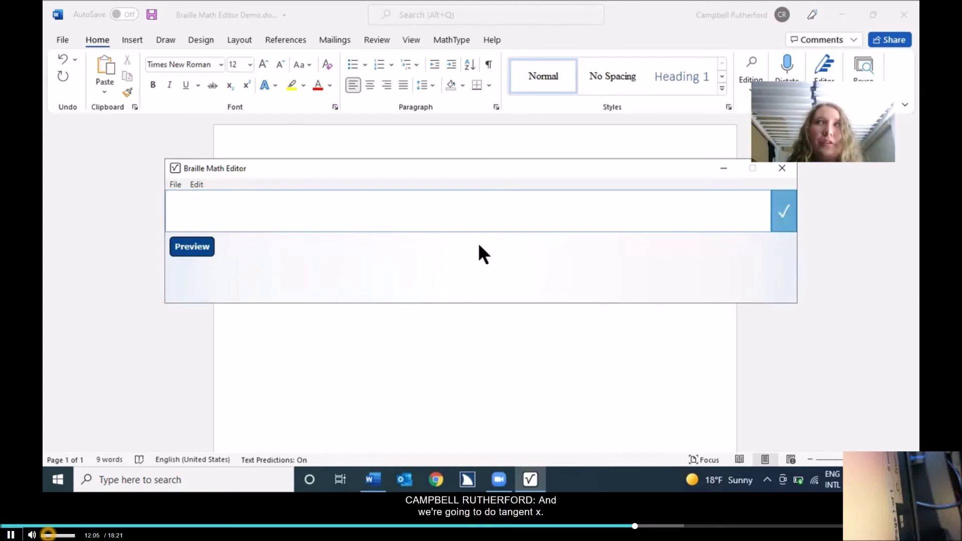
# Enter tan x = sin x / cos x in braille, insert it as item 5 and maximize the document window.
pyautogui.write('tan ')
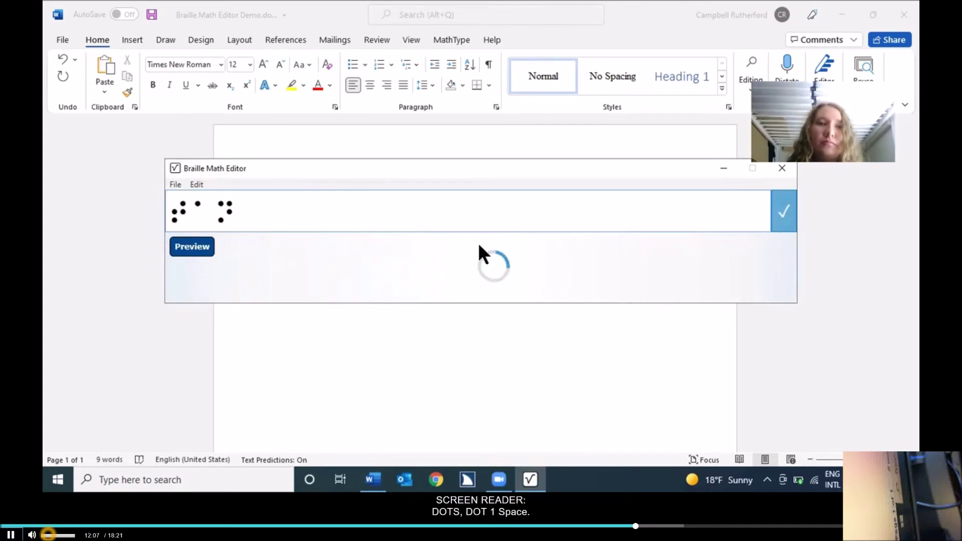
pyautogui.write('x x')
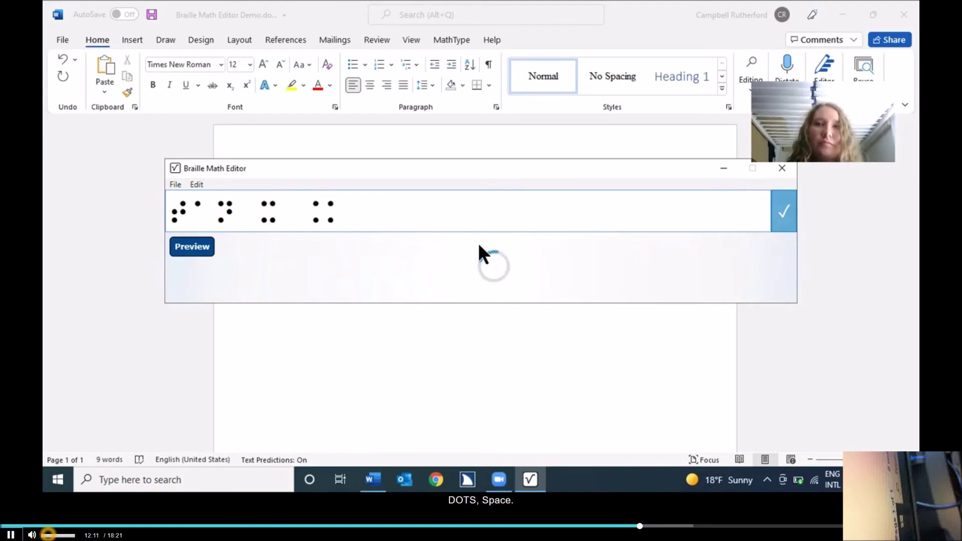
pyautogui.write(' ?sin ')
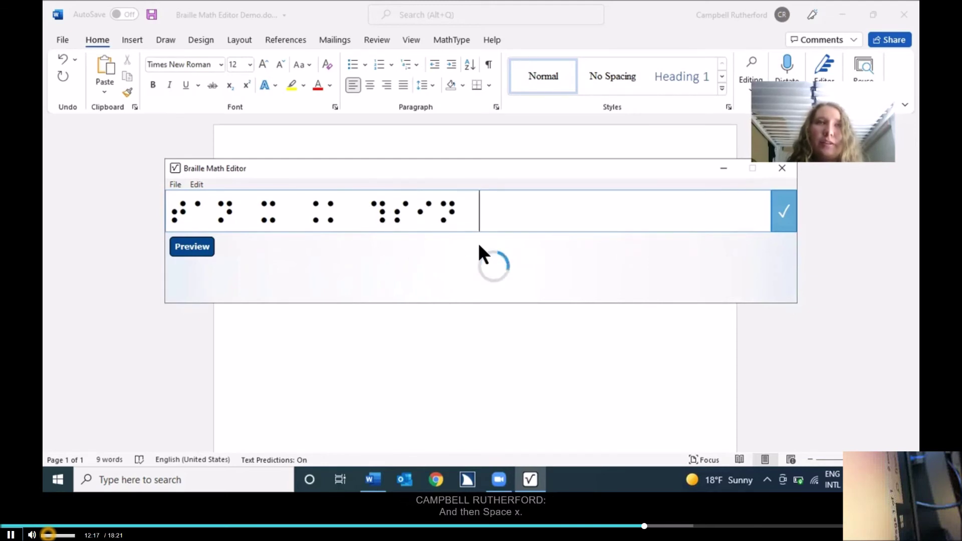
pyautogui.write('x')
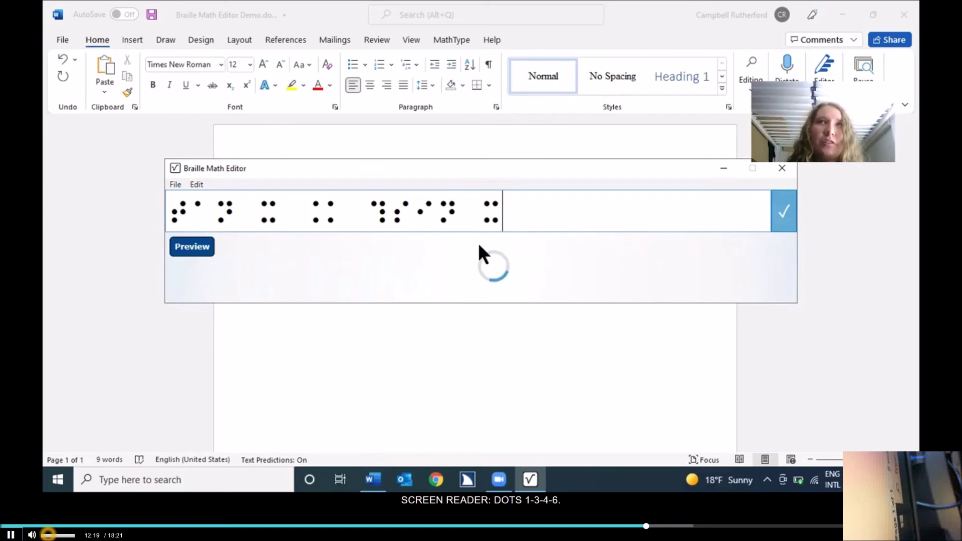
pyautogui.write('/')
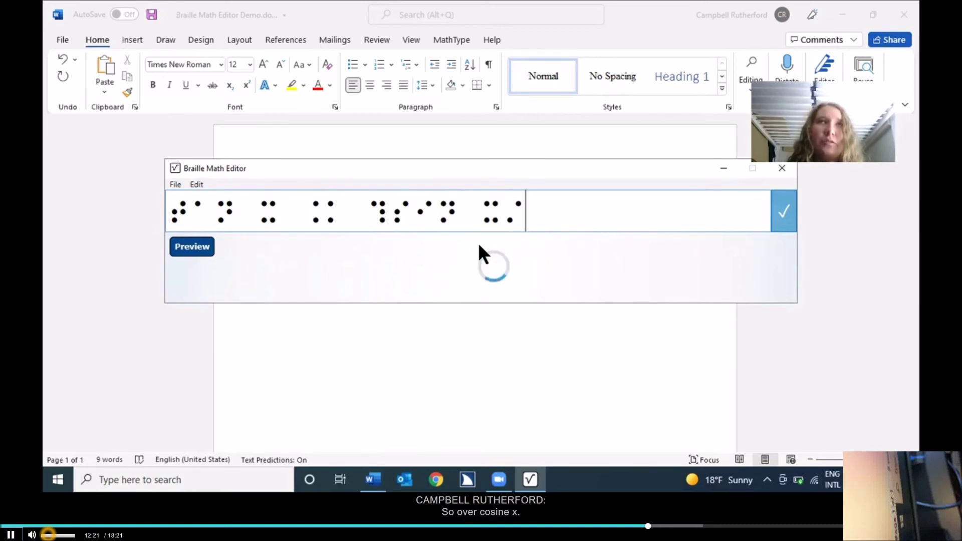
pyautogui.write('cos ')
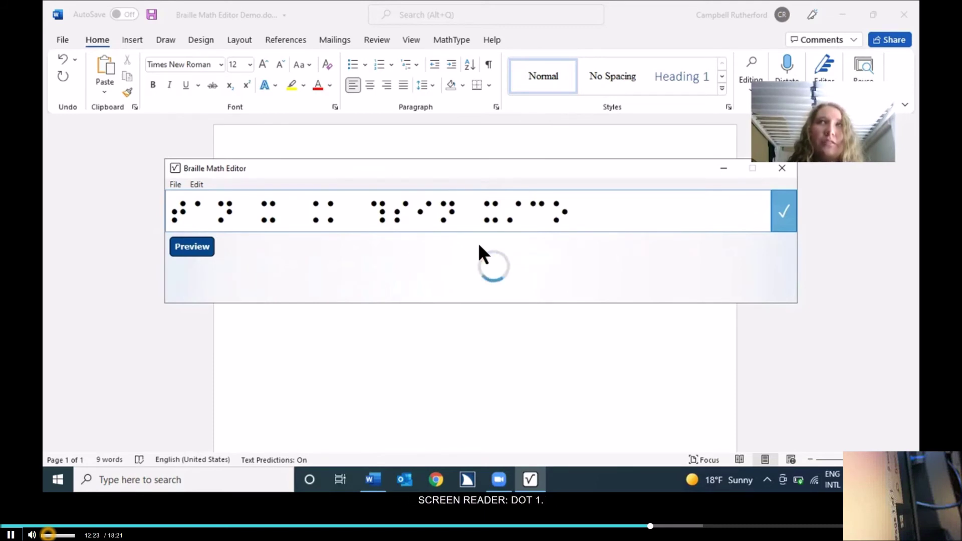
pyautogui.write('x#')
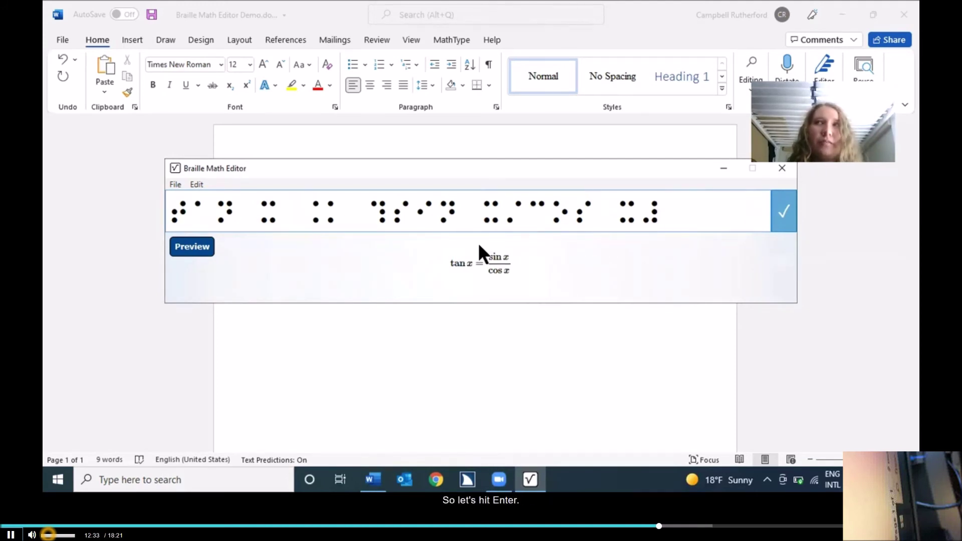
pyautogui.press('Return')
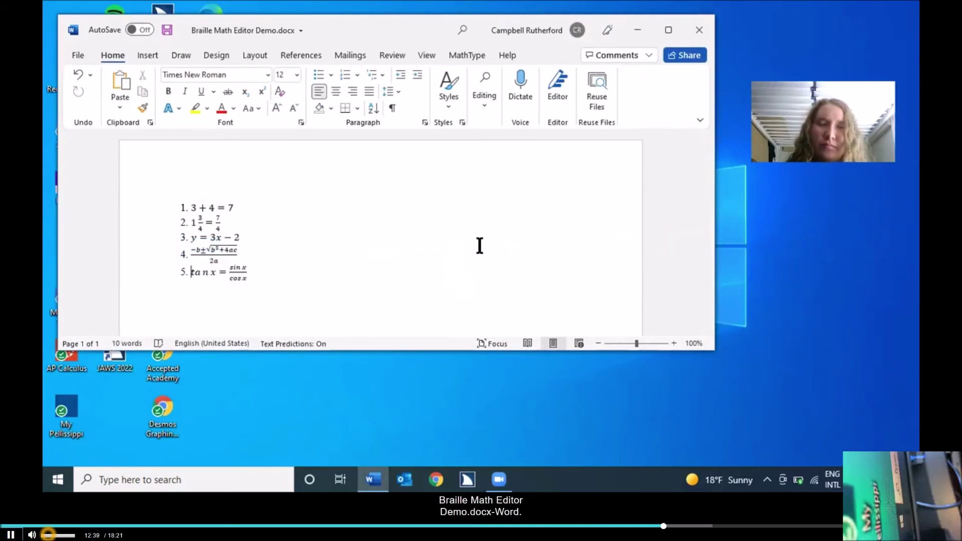
pyautogui.press('super+Up')
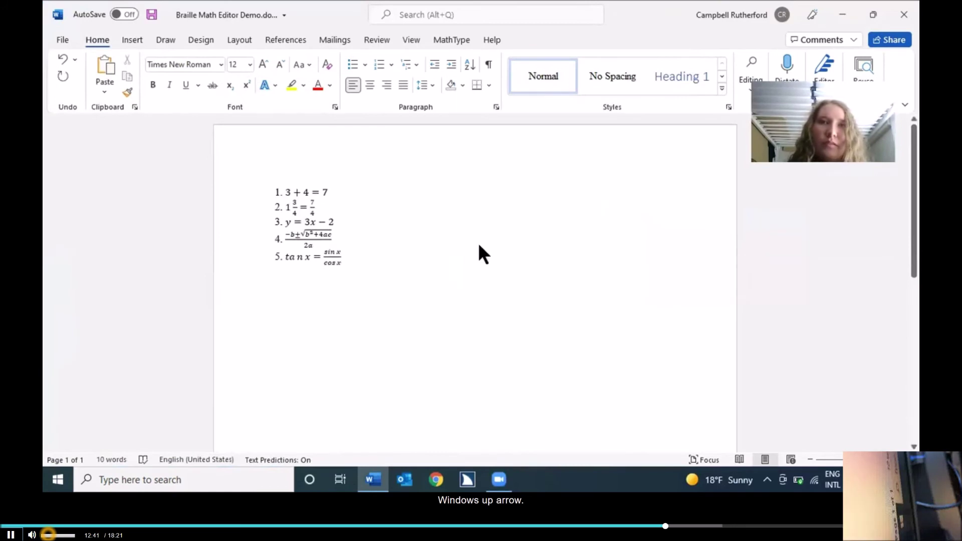
# Start item 6 at the document's end and enter the integral ∫ 3x² dx in the Braille Math Editor.
pyautogui.hotkey('ctrl', 'End')
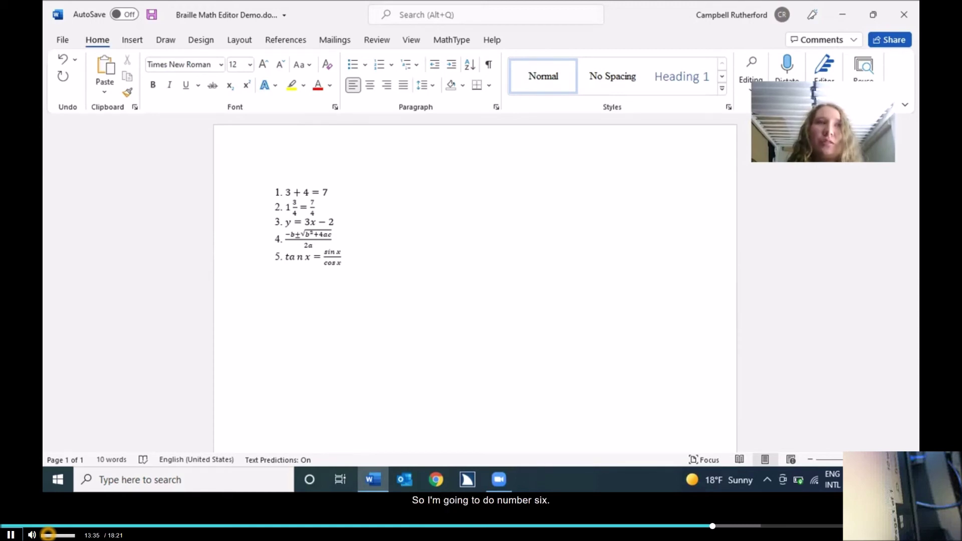
pyautogui.write('6.')
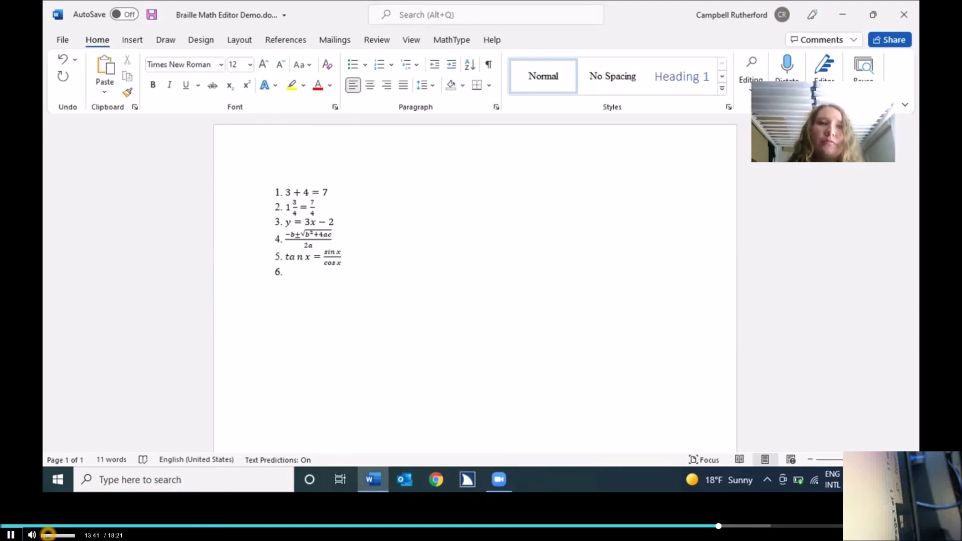
pyautogui.hotkey('ctrl', 'alt', 'b')
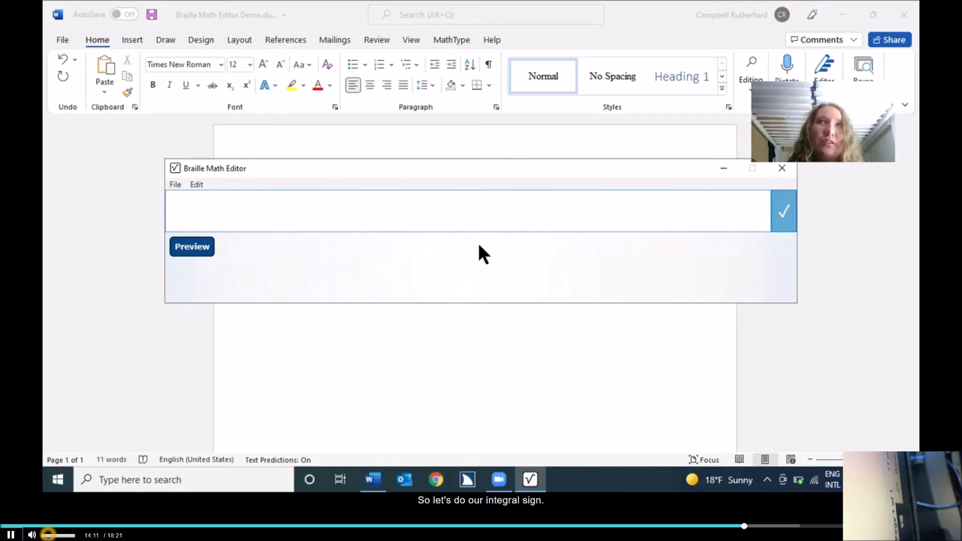
pyautogui.write('!')
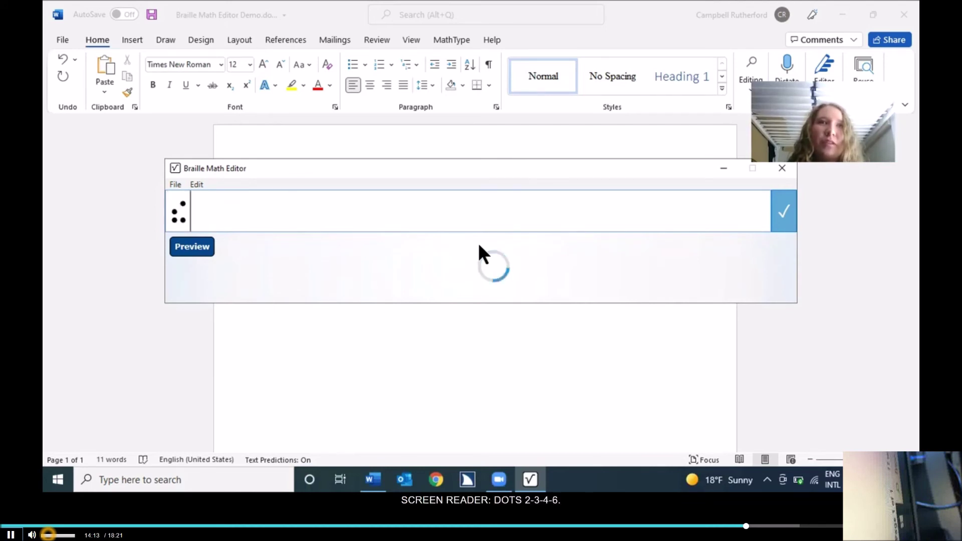
pyautogui.write('3')
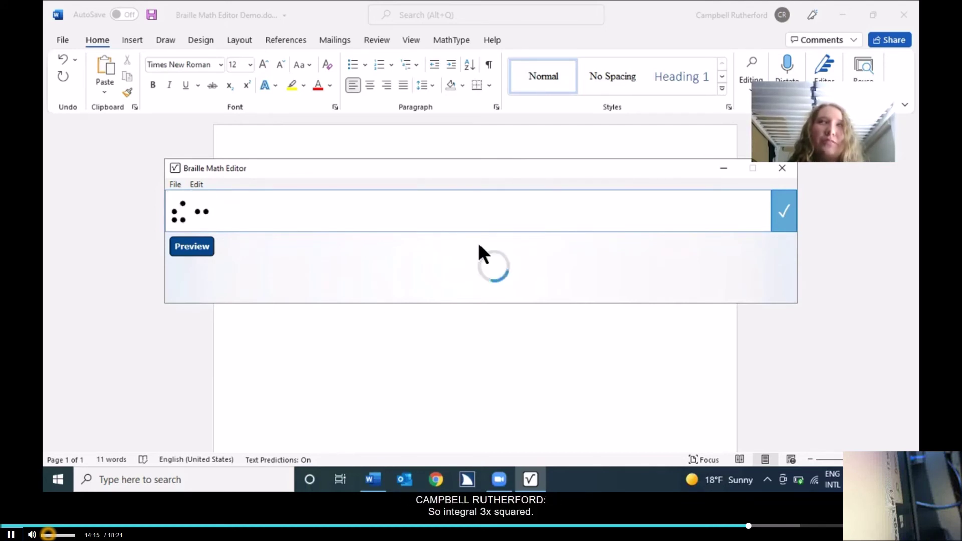
pyautogui.write('x^2"')
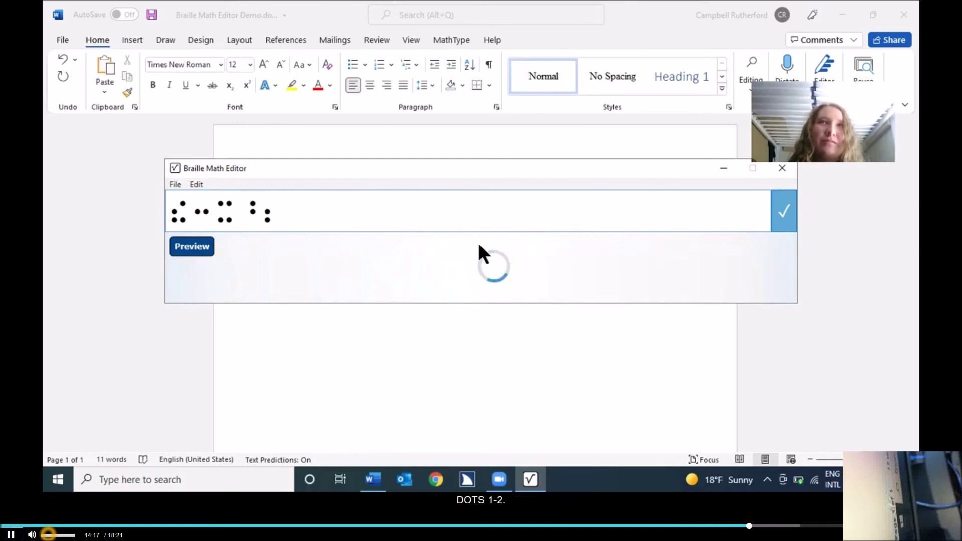
pyautogui.write('dx')
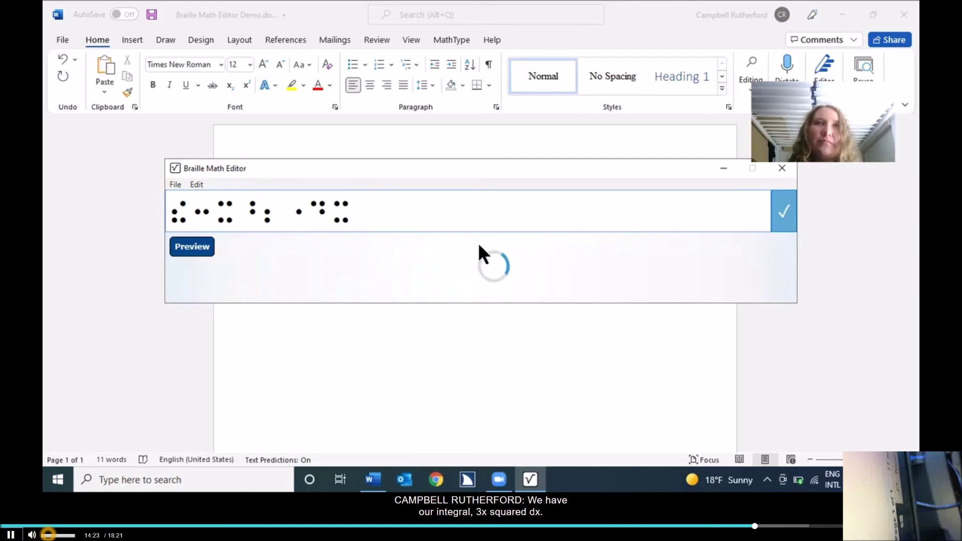
# Complete the integral equation with = x³ + C, insert it as item 6 and maximize the document window.
pyautogui.write(' =')
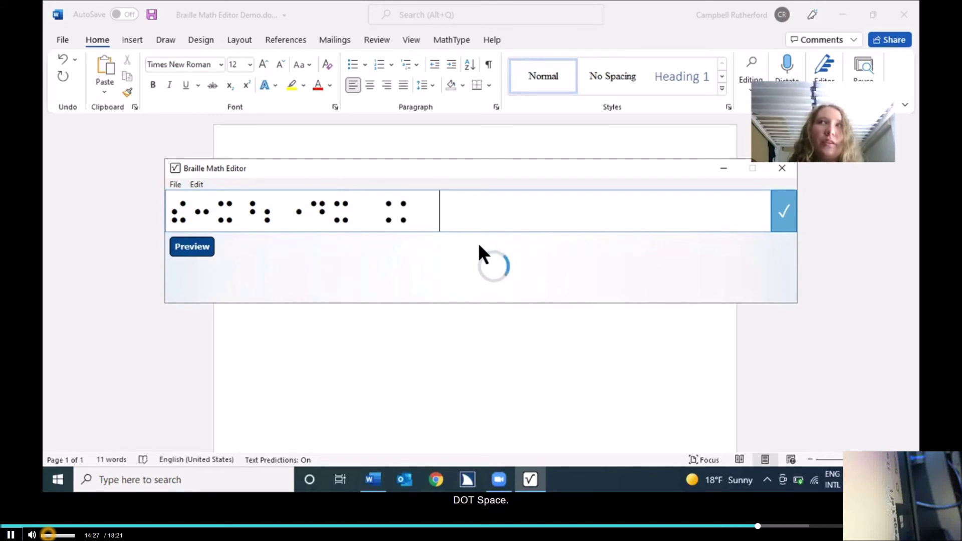
pyautogui.write('x^3"')
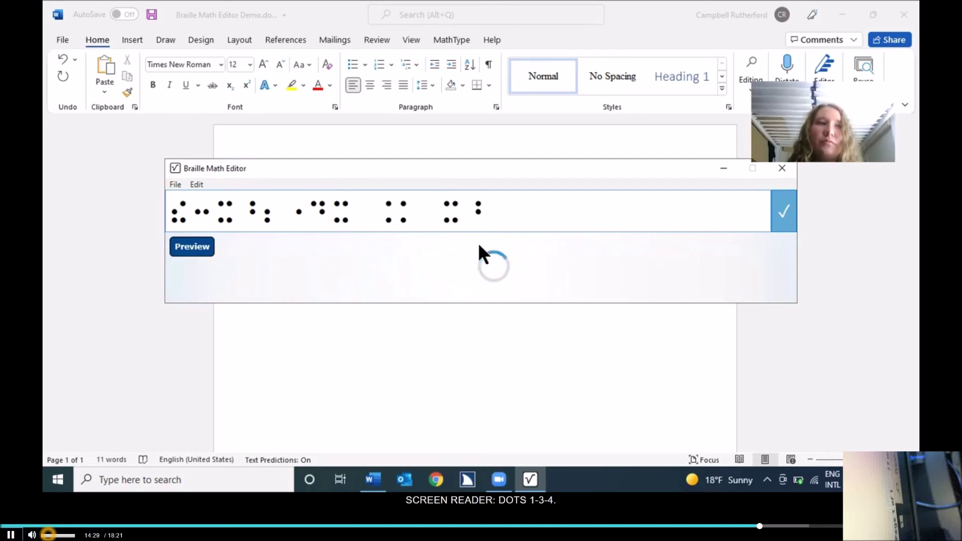
pyautogui.write('+')
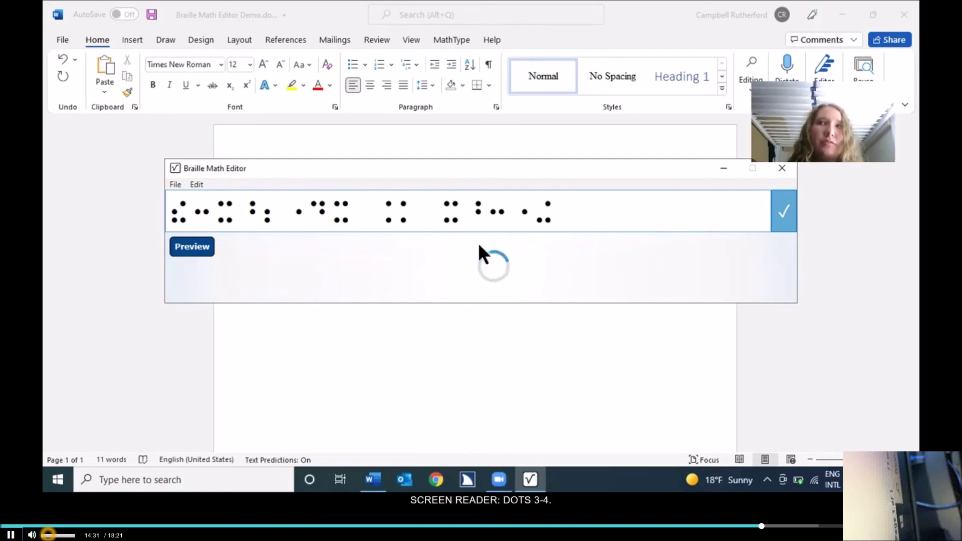
pyautogui.write(',c')
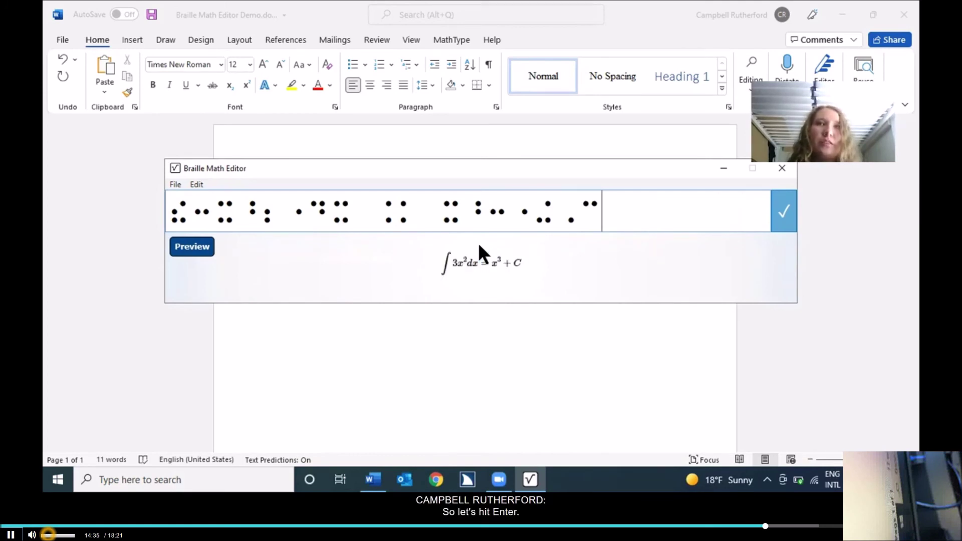
pyautogui.press('Return')
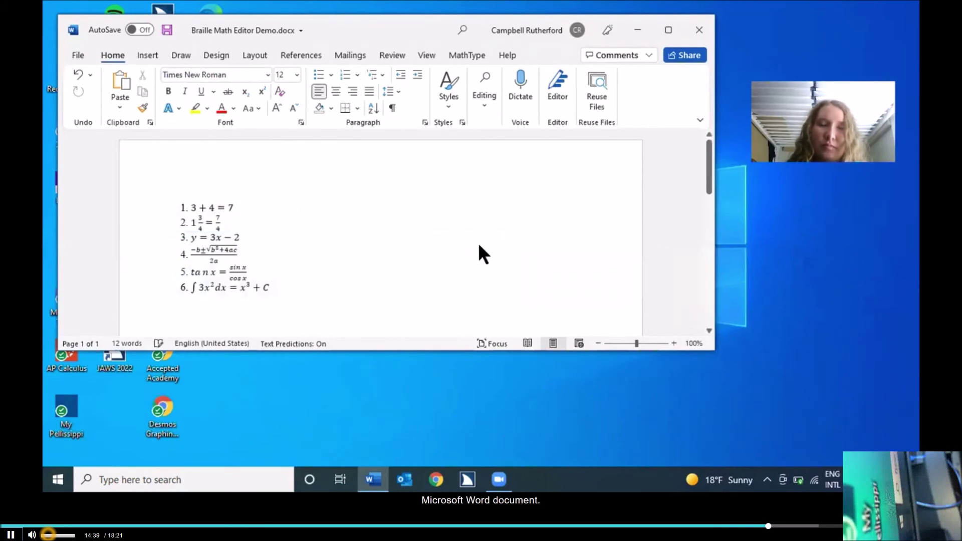
pyautogui.press('Up')
pyautogui.press('super+Up')
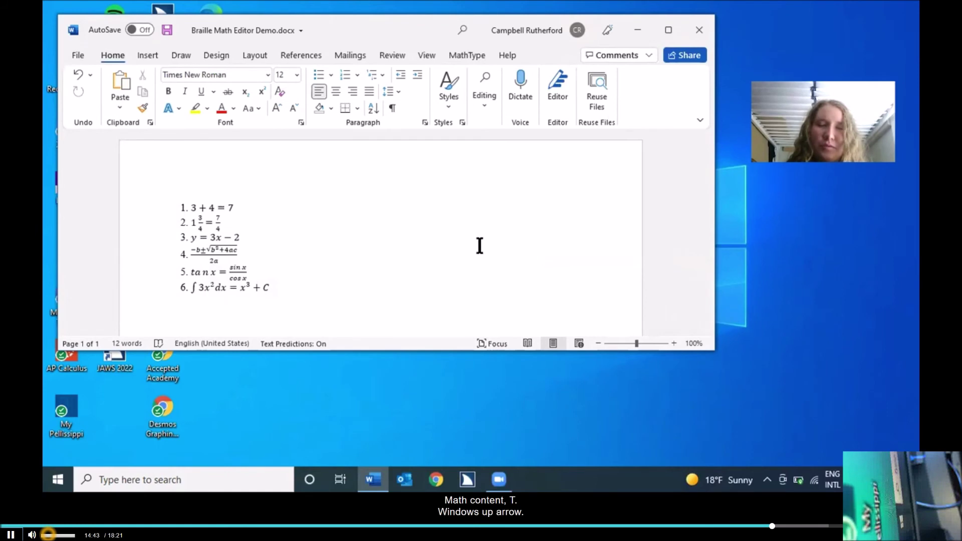
# Review the equation in item 6, go to the empty line below it and dismiss the low-battery alert.
pyautogui.hotkey('ctrl', 'End')
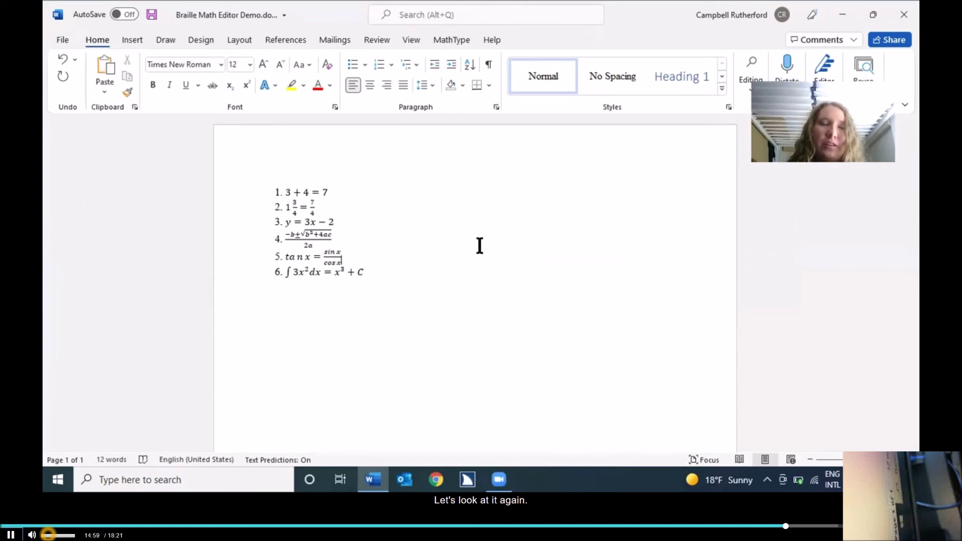
pyautogui.press('Down')
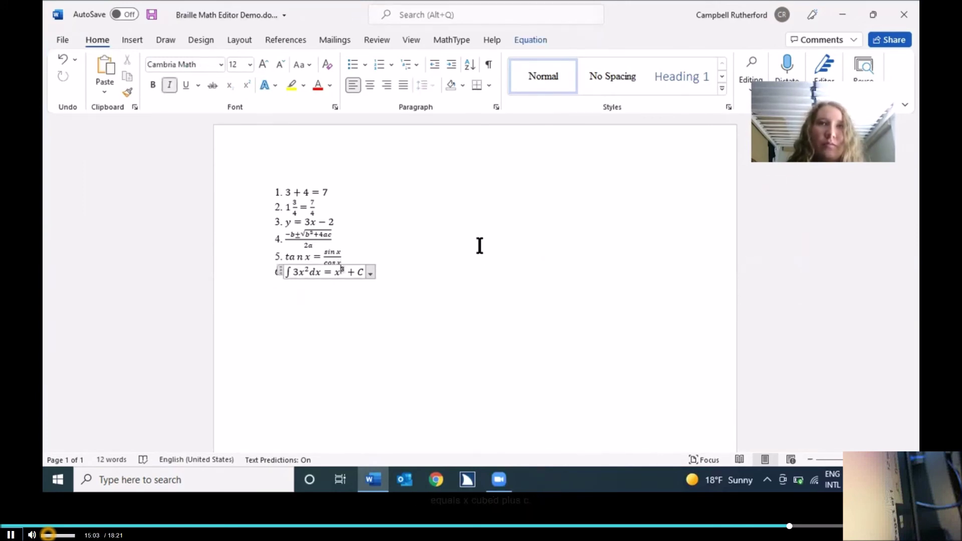
pyautogui.press('Down')
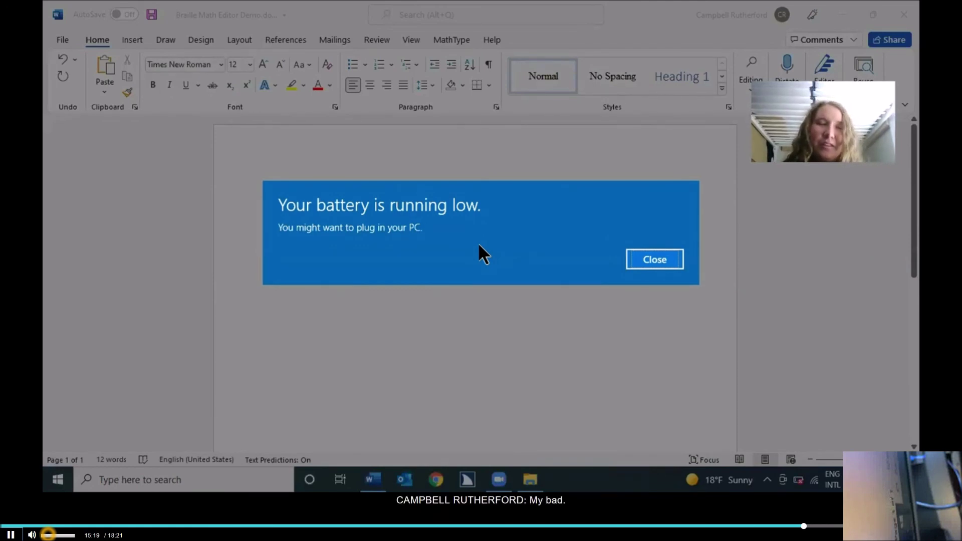
pyautogui.press('Return')
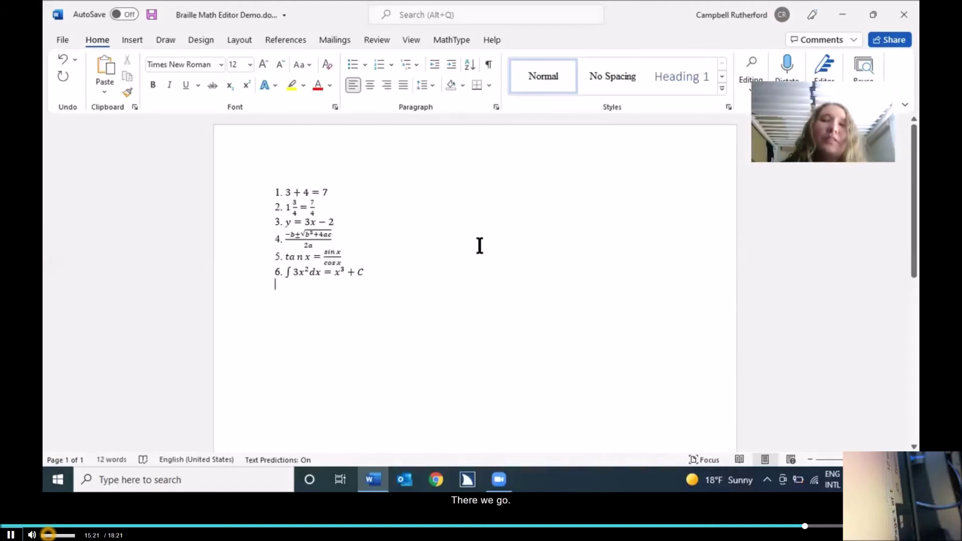